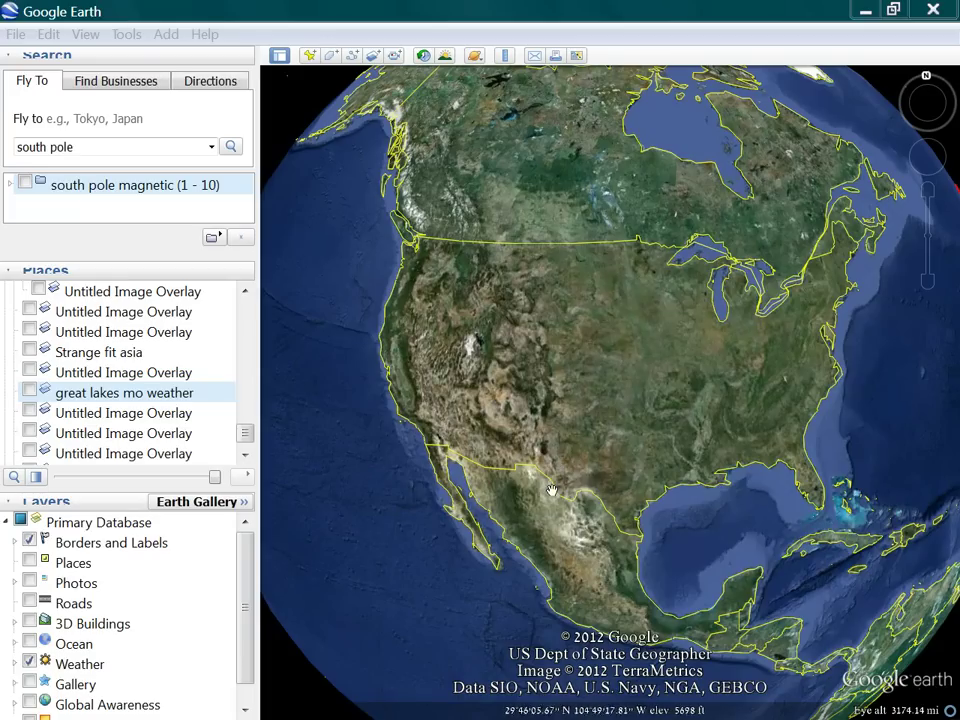
Show the "great lakes mo weather" image overlay on the globe and check its fit over North America by varying its opacity.
{"action": "scroll", "coordinate": [583, 456], "scroll_direction": "down", "scroll_amount": 5}
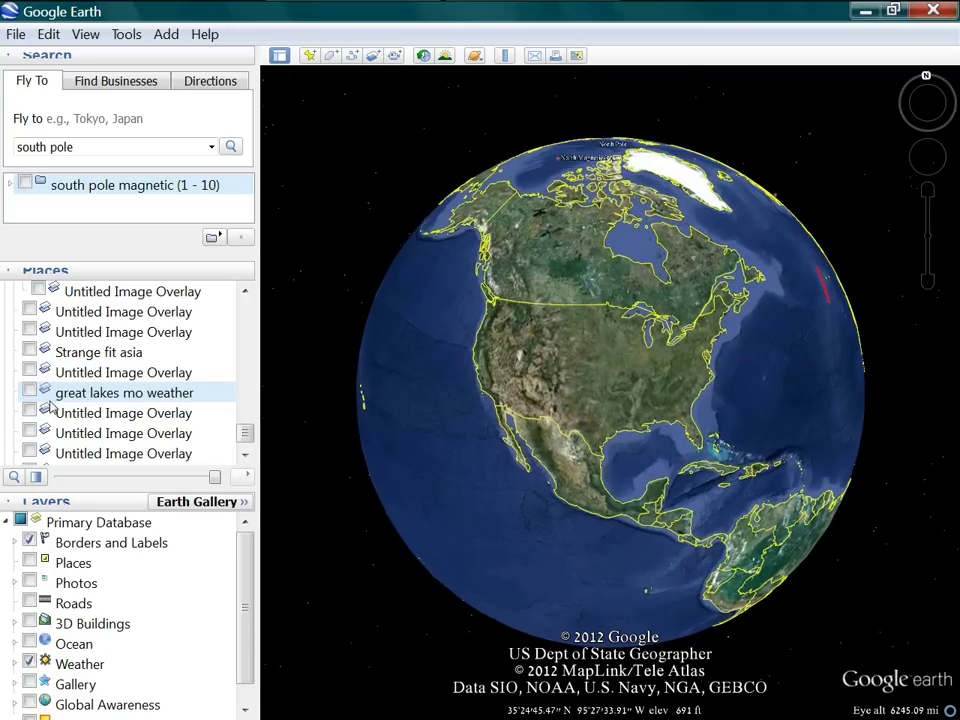
{"action": "left_click", "coordinate": [31, 392]}
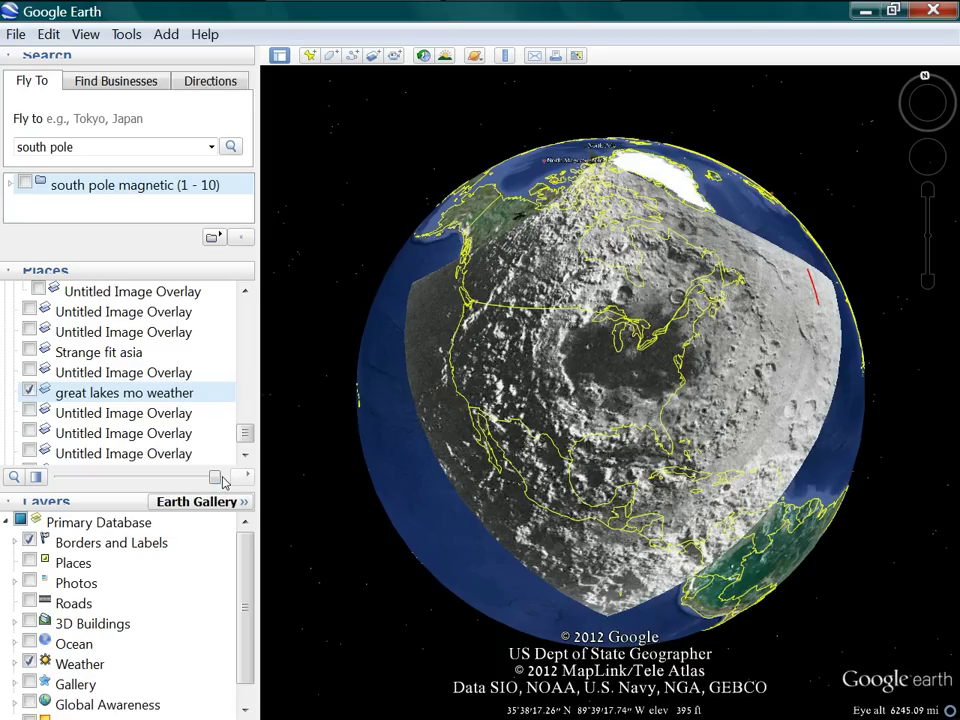
{"action": "mouse_move", "coordinate": [217, 481]}
{"action": "left_mouse_down"}
{"action": "mouse_move", "coordinate": [64, 480]}
{"action": "mouse_move", "coordinate": [141, 487]}
{"action": "mouse_move", "coordinate": [214, 478]}
{"action": "left_mouse_up"}
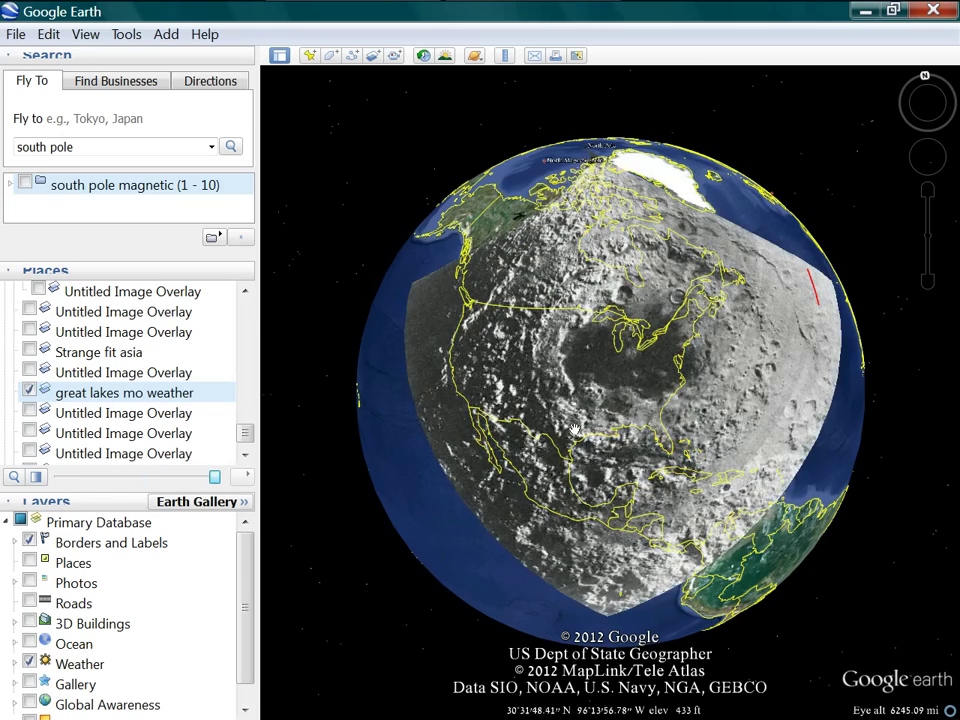
{"action": "scroll", "coordinate": [460, 392], "scroll_direction": "up", "scroll_amount": 3}
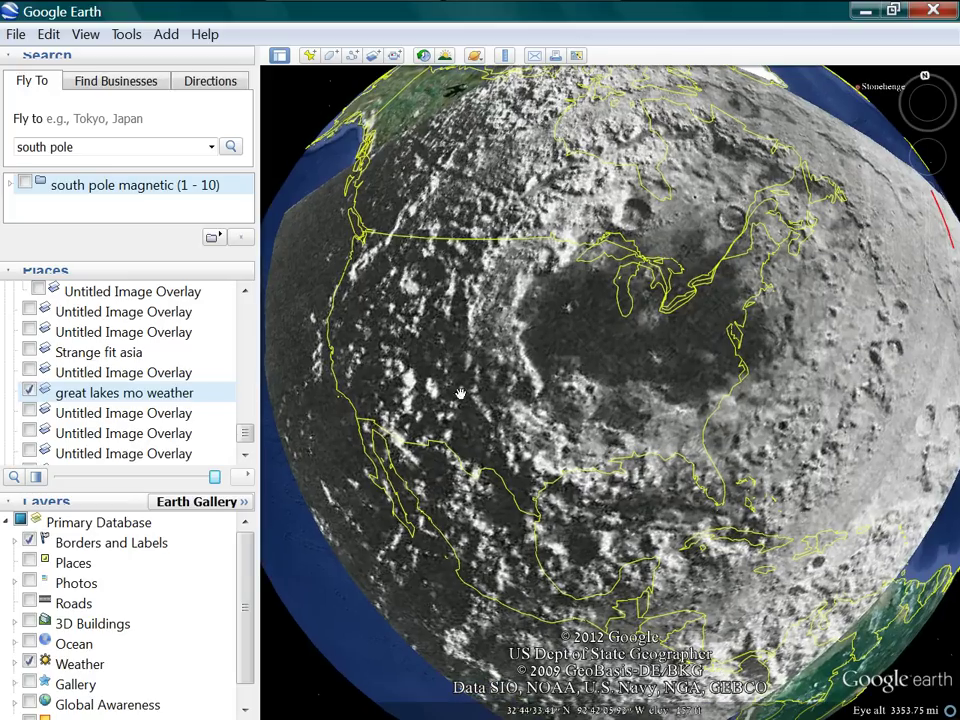
Fade the Weather layer up to full opacity to compare its clouds with the overlay over North America, and hide the layer.
{"action": "left_click", "coordinate": [80, 665]}
{"action": "left_click_drag", "start_coordinate": [62, 482], "coordinate": [218, 478]}
{"action": "scroll", "coordinate": [456, 397], "scroll_direction": "down", "scroll_amount": 2}
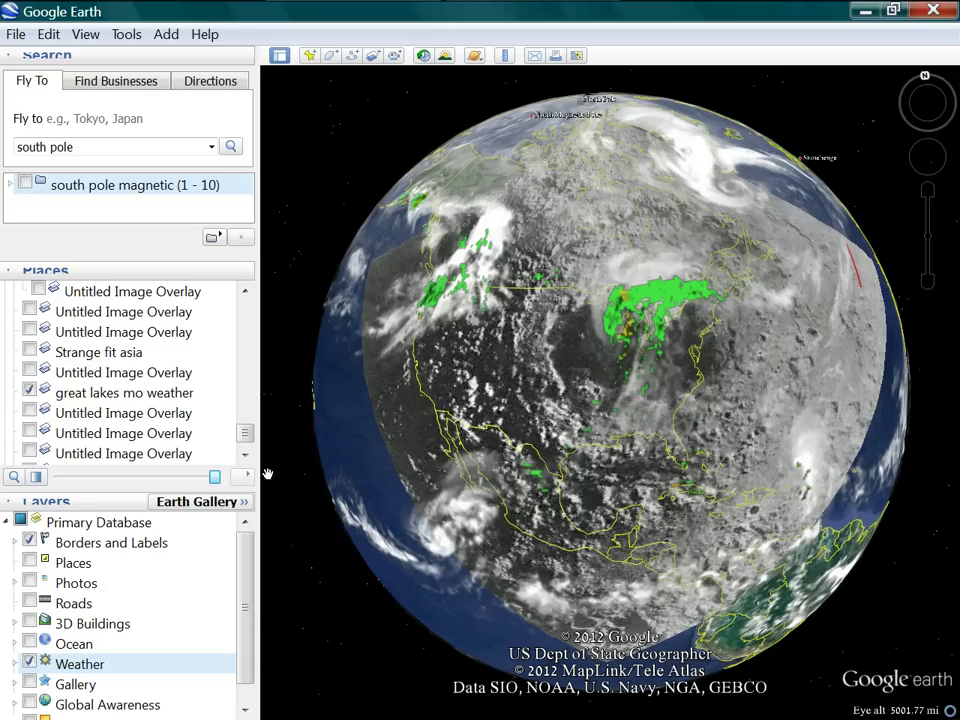
{"action": "left_click_drag", "start_coordinate": [210, 480], "coordinate": [340, 468]}
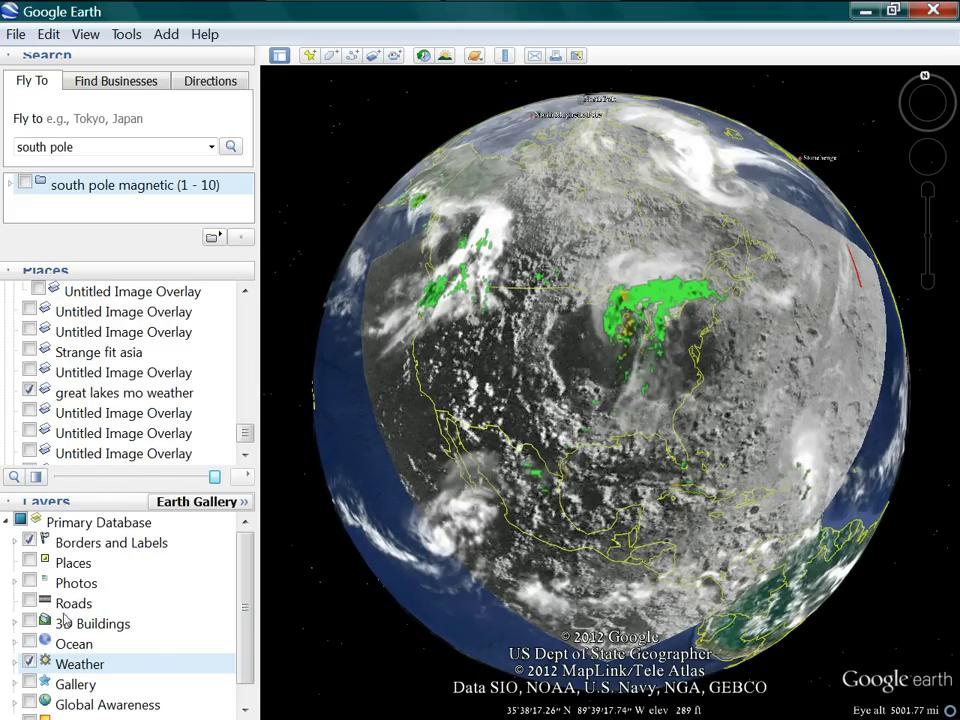
{"action": "left_click", "coordinate": [28, 662]}
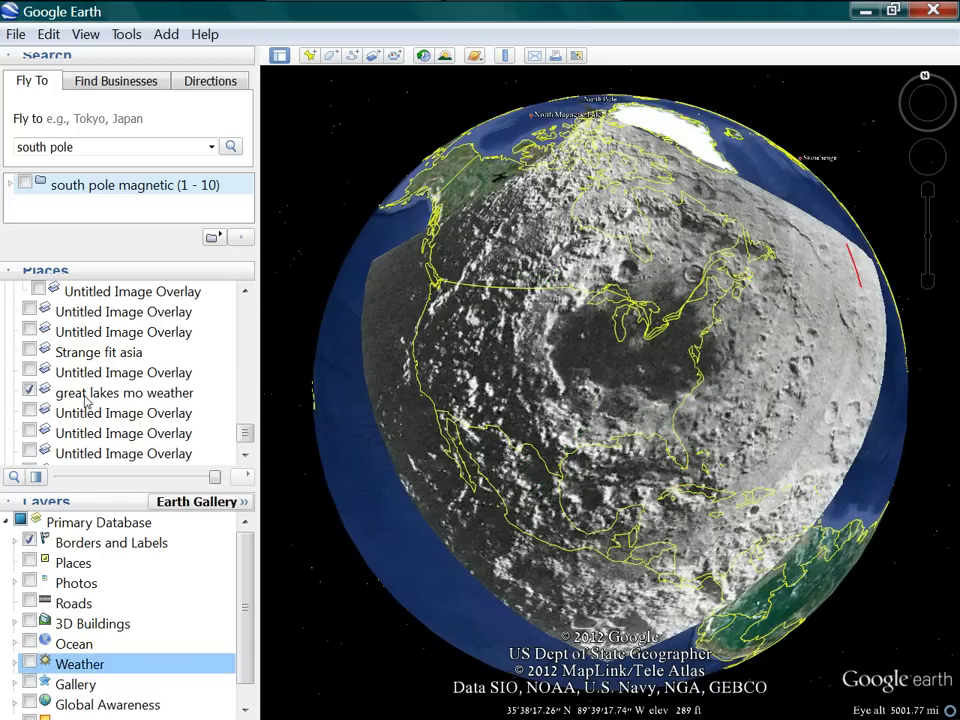
Compare the "great lakes mo weather" overlay with the terrain of North America by fading it out and back to full opacity.
{"action": "left_click", "coordinate": [84, 396]}
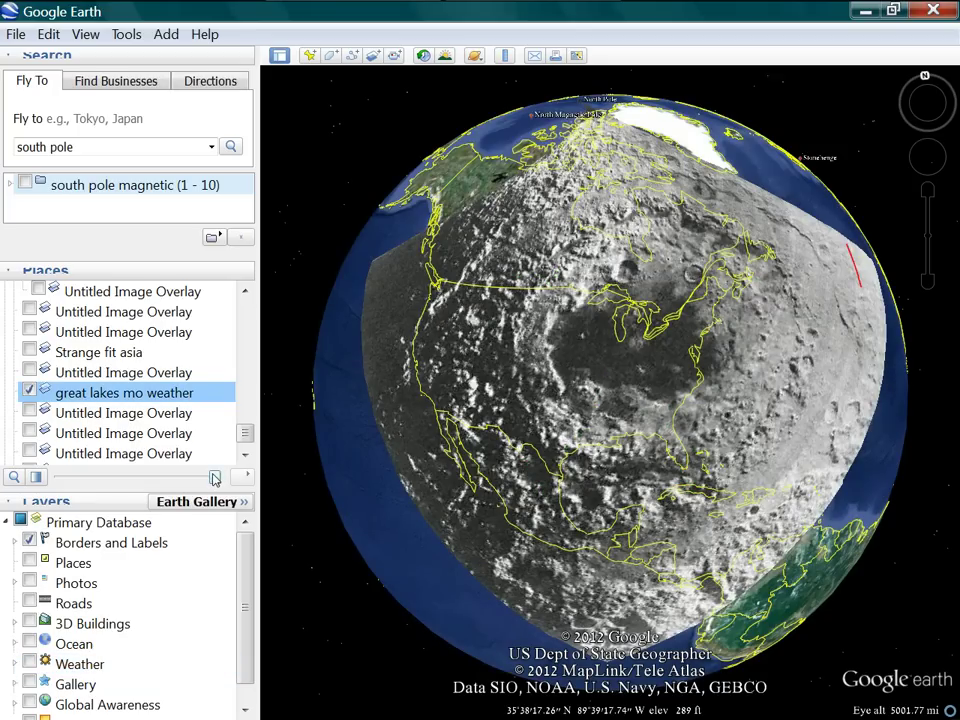
{"action": "left_click_drag", "start_coordinate": [214, 478], "coordinate": [391, 496]}
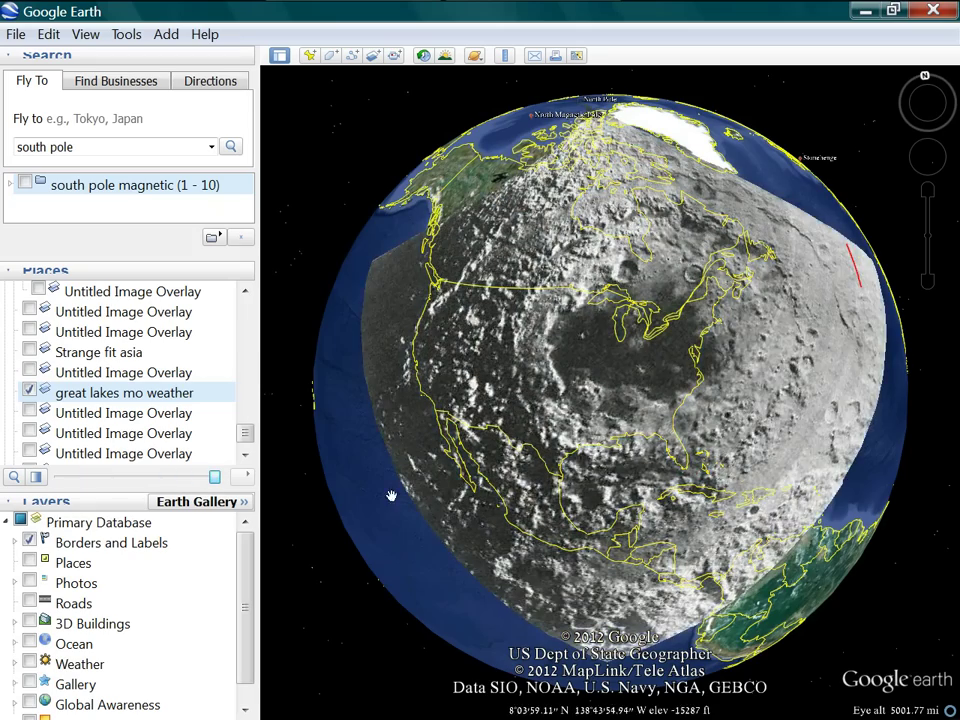
{"action": "left_click_drag", "start_coordinate": [523, 345], "coordinate": [560, 424]}
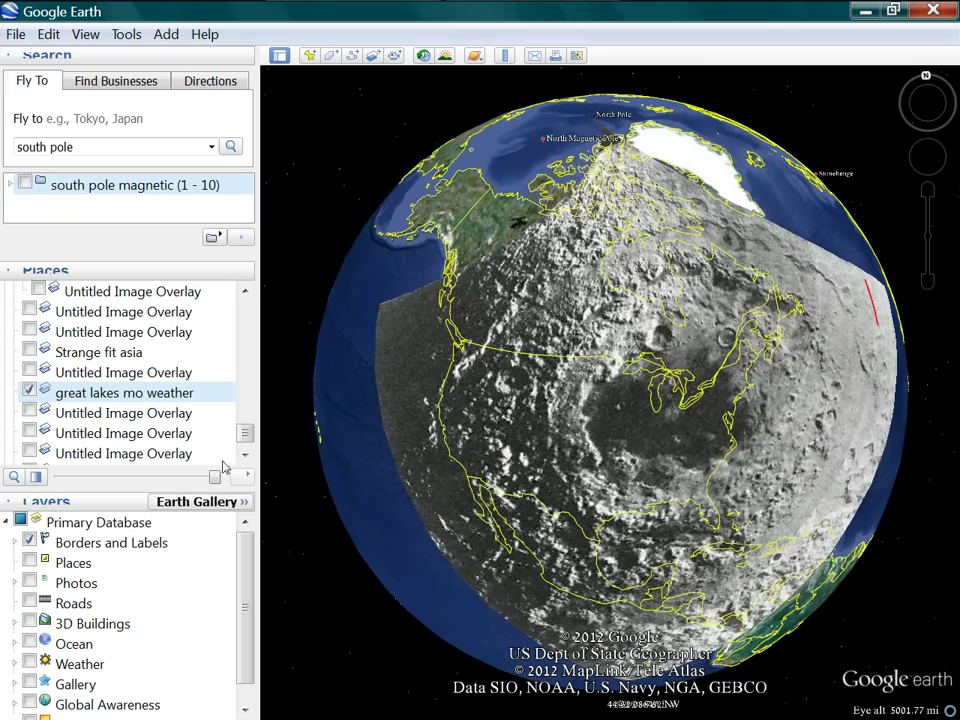
{"action": "mouse_move", "coordinate": [214, 477]}
{"action": "left_mouse_down"}
{"action": "mouse_move", "coordinate": [45, 477]}
{"action": "mouse_move", "coordinate": [197, 477]}
{"action": "left_mouse_up"}
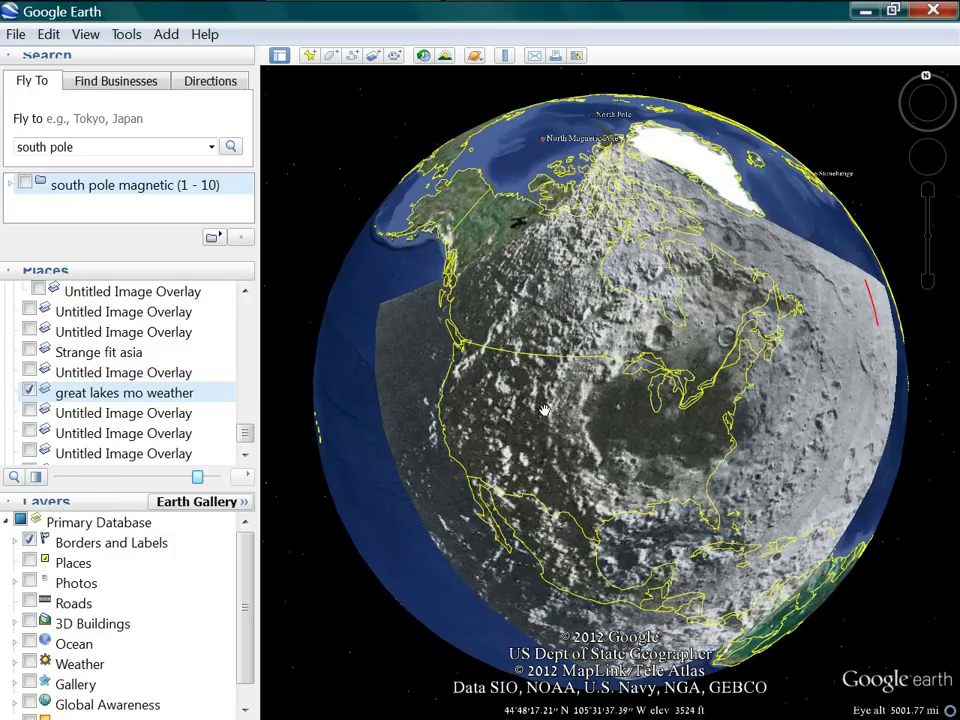
{"action": "left_click_drag", "start_coordinate": [525, 385], "coordinate": [560, 435]}
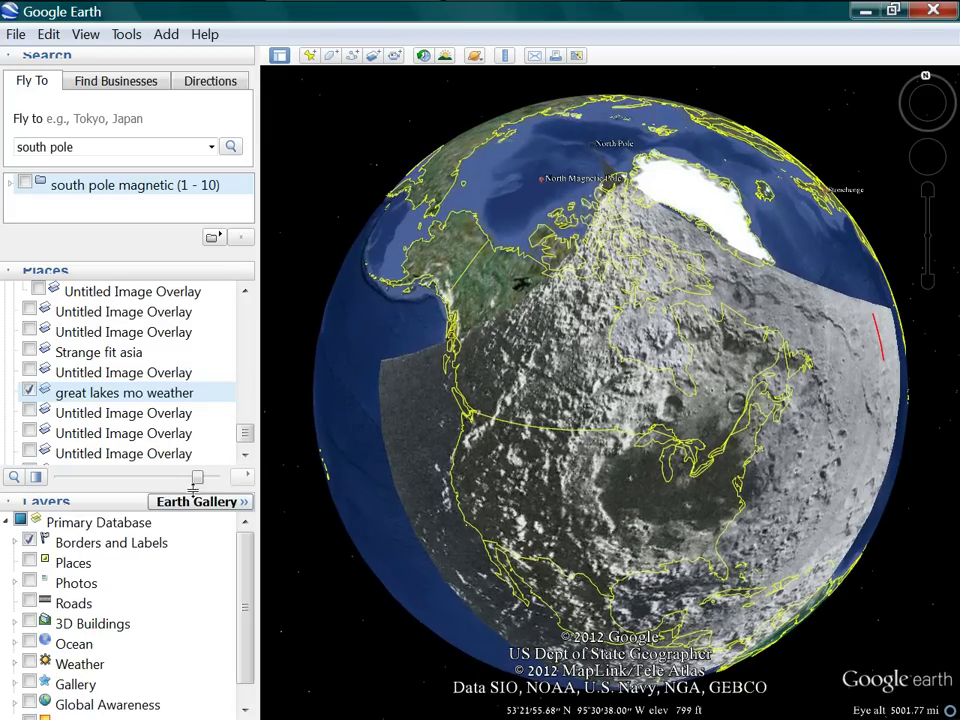
{"action": "left_click_drag", "start_coordinate": [195, 481], "coordinate": [215, 510]}
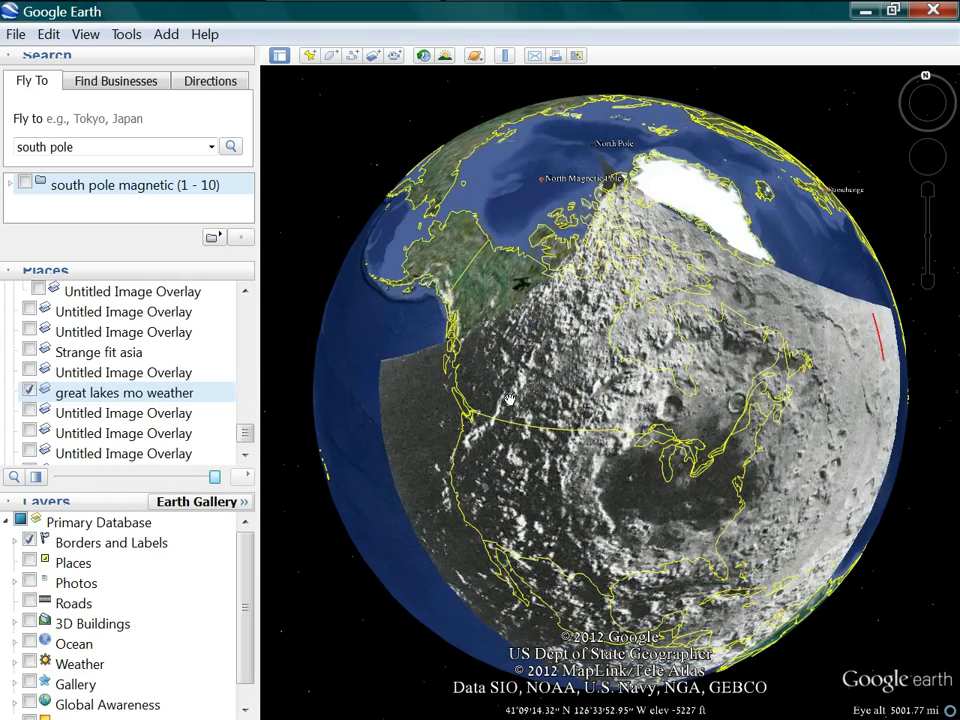
Examine western Canada and the western United States up close while fading the "great lakes mo weather" overlay in and out.
{"action": "scroll", "coordinate": [511, 426], "scroll_direction": "up", "scroll_amount": 3}
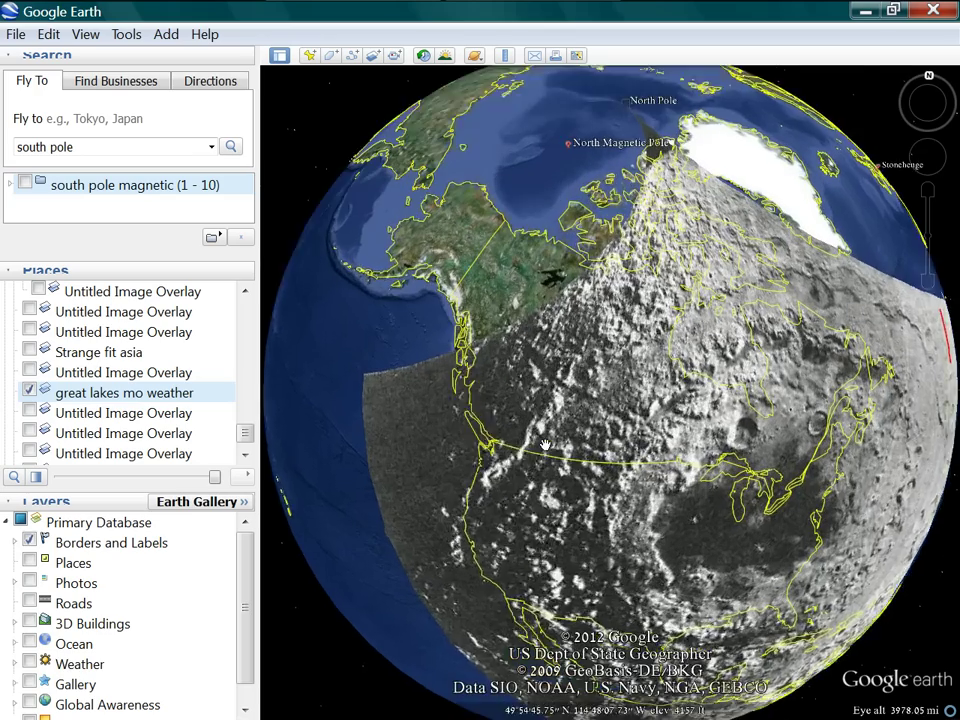
{"action": "scroll", "coordinate": [536, 450], "scroll_direction": "up", "scroll_amount": 2}
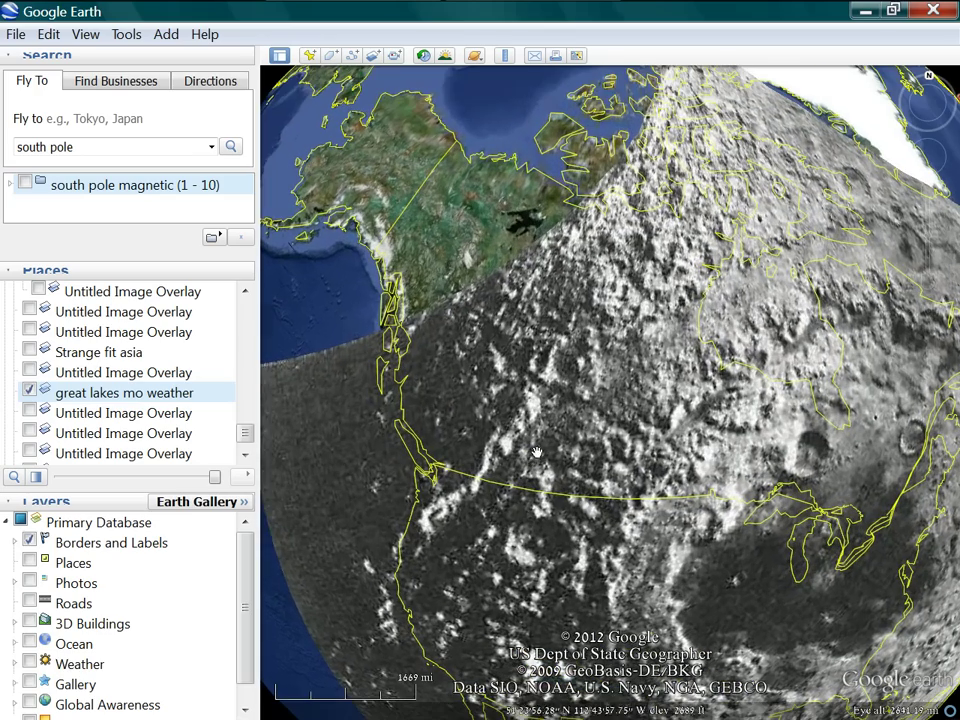
{"action": "left_click_drag", "start_coordinate": [214, 477], "coordinate": [262, 503]}
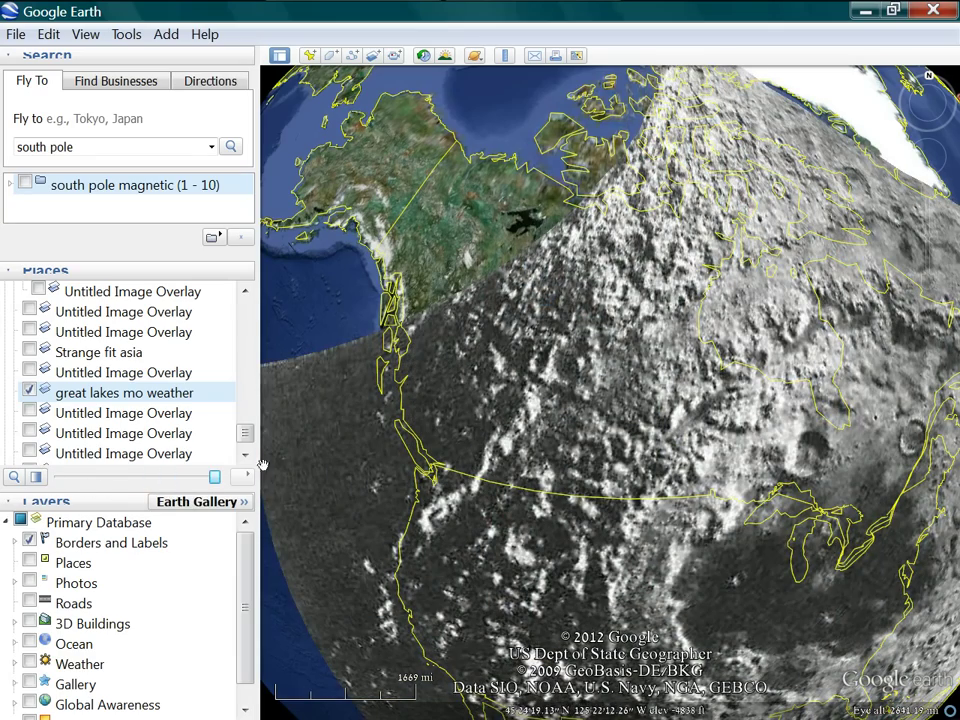
{"action": "left_click_drag", "start_coordinate": [214, 478], "coordinate": [236, 490]}
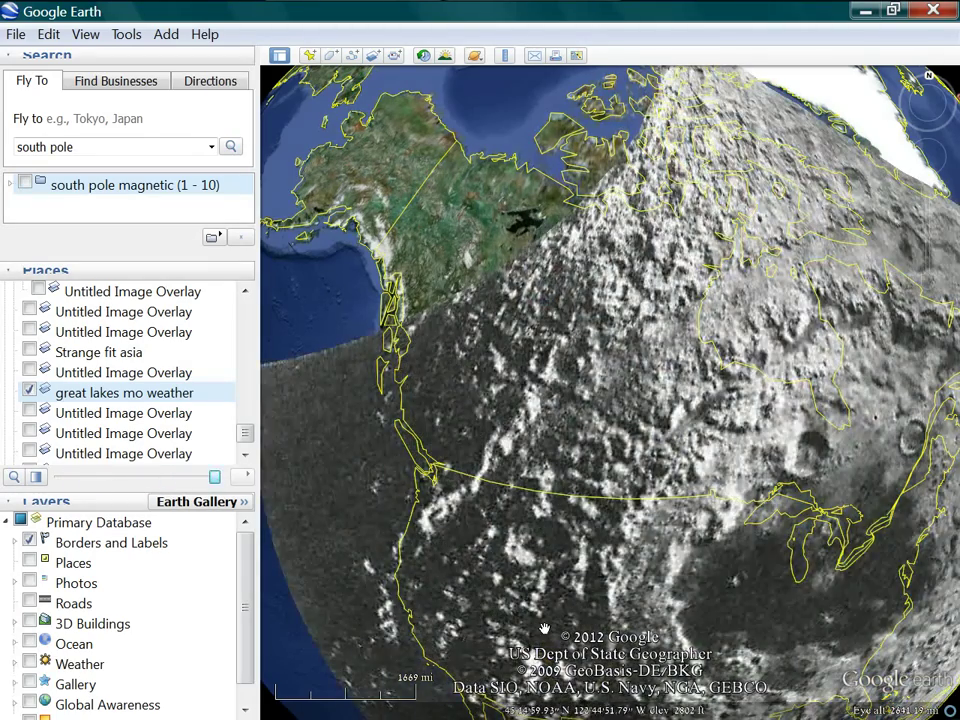
{"action": "left_click_drag", "start_coordinate": [544, 628], "coordinate": [497, 420]}
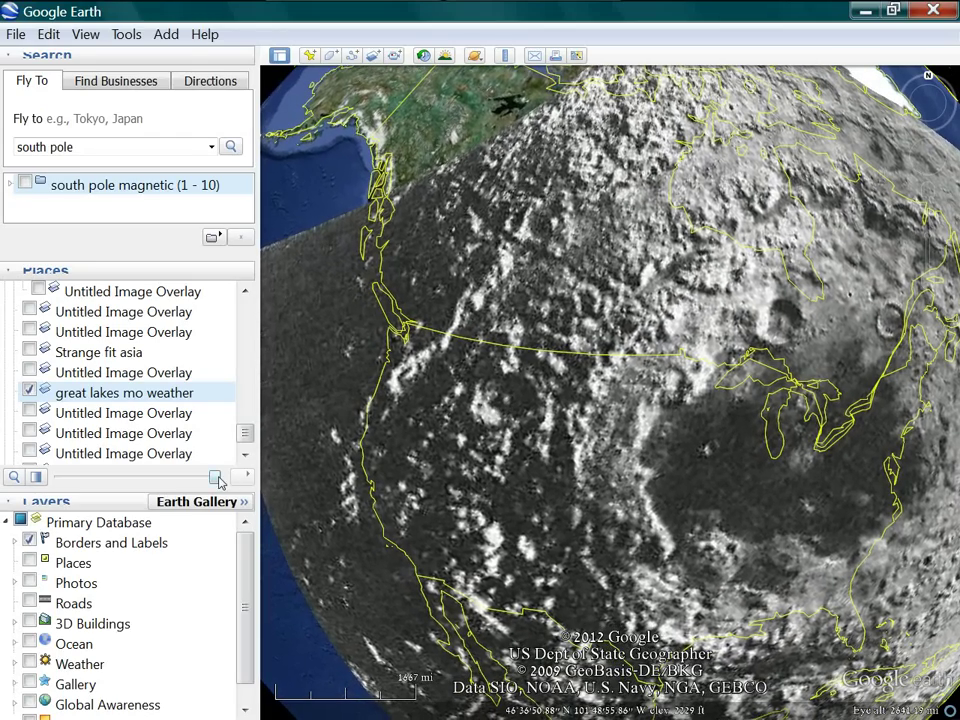
{"action": "mouse_move", "coordinate": [218, 480]}
{"action": "left_mouse_down"}
{"action": "mouse_move", "coordinate": [54, 486]}
{"action": "mouse_move", "coordinate": [146, 498]}
{"action": "mouse_move", "coordinate": [63, 490]}
{"action": "mouse_move", "coordinate": [134, 499]}
{"action": "mouse_move", "coordinate": [76, 489]}
{"action": "mouse_move", "coordinate": [197, 478]}
{"action": "mouse_move", "coordinate": [111, 497]}
{"action": "mouse_move", "coordinate": [200, 495]}
{"action": "mouse_move", "coordinate": [66, 490]}
{"action": "mouse_move", "coordinate": [216, 496]}
{"action": "left_mouse_up"}
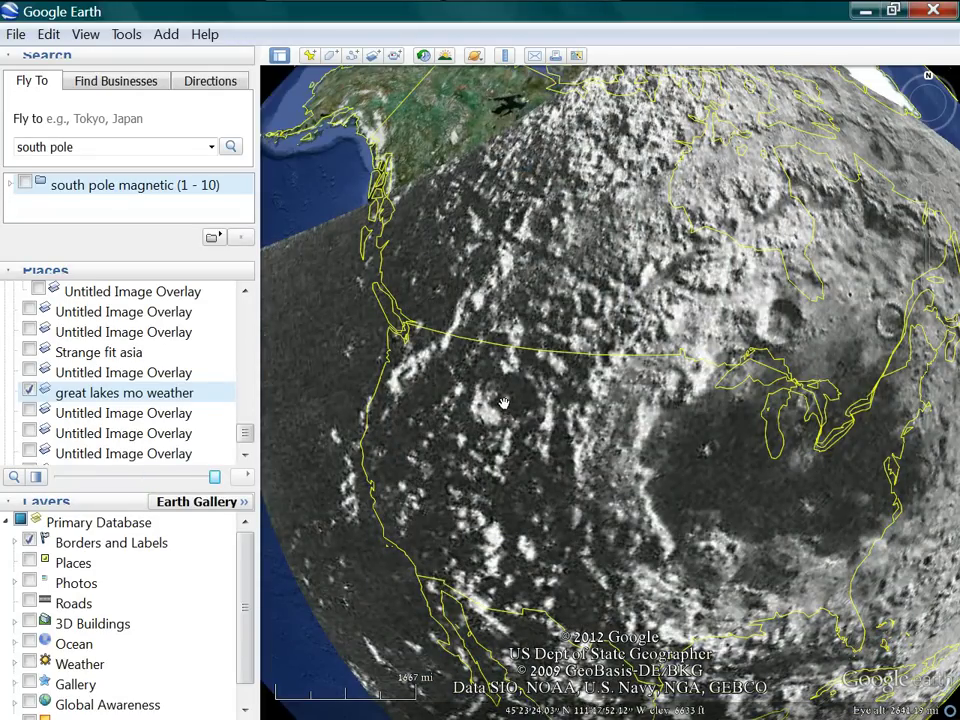
Compare the overlay's dark area with the Great Lakes and eastern United States by fading it, ending at full opacity.
{"action": "left_click_drag", "start_coordinate": [641, 533], "coordinate": [505, 469]}
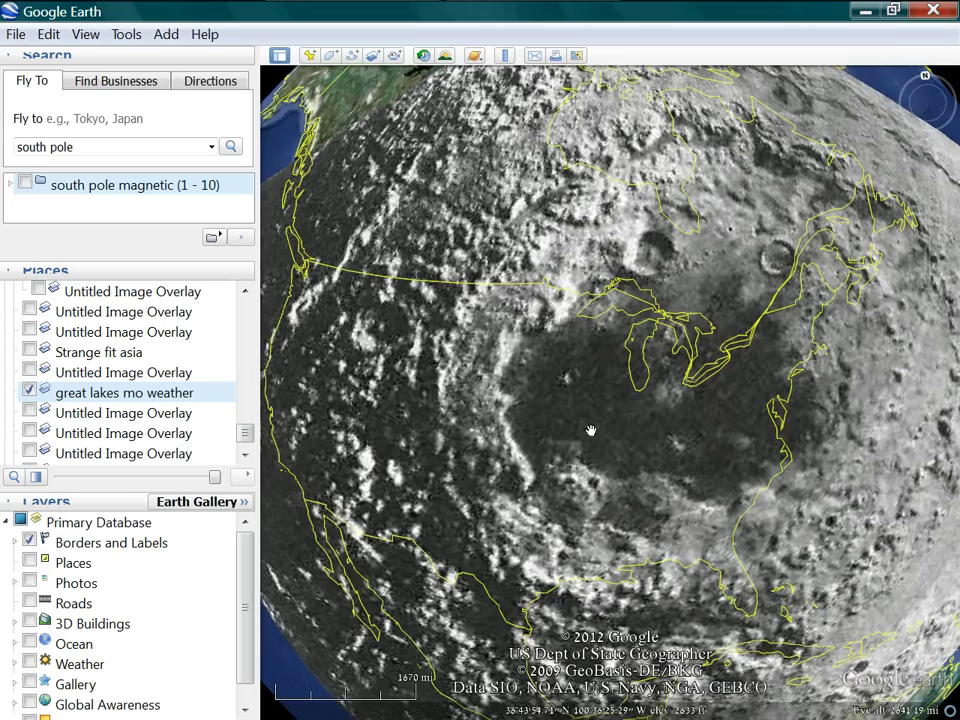
{"action": "left_click_drag", "start_coordinate": [635, 435], "coordinate": [611, 423]}
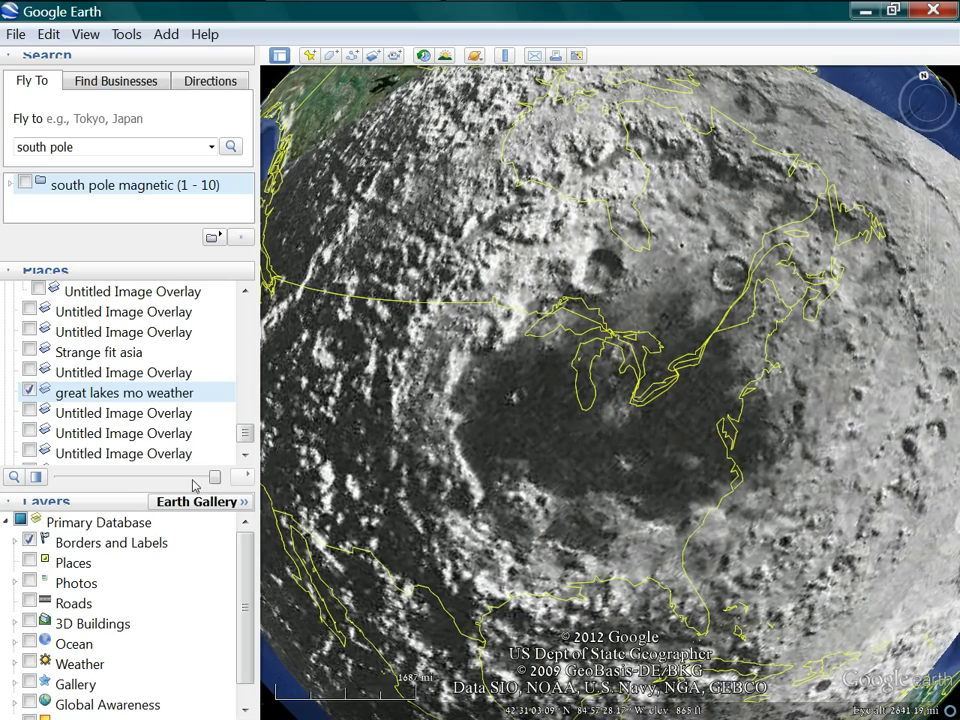
{"action": "mouse_move", "coordinate": [216, 477]}
{"action": "left_mouse_down"}
{"action": "mouse_move", "coordinate": [129, 474]}
{"action": "mouse_move", "coordinate": [216, 478]}
{"action": "left_mouse_up"}
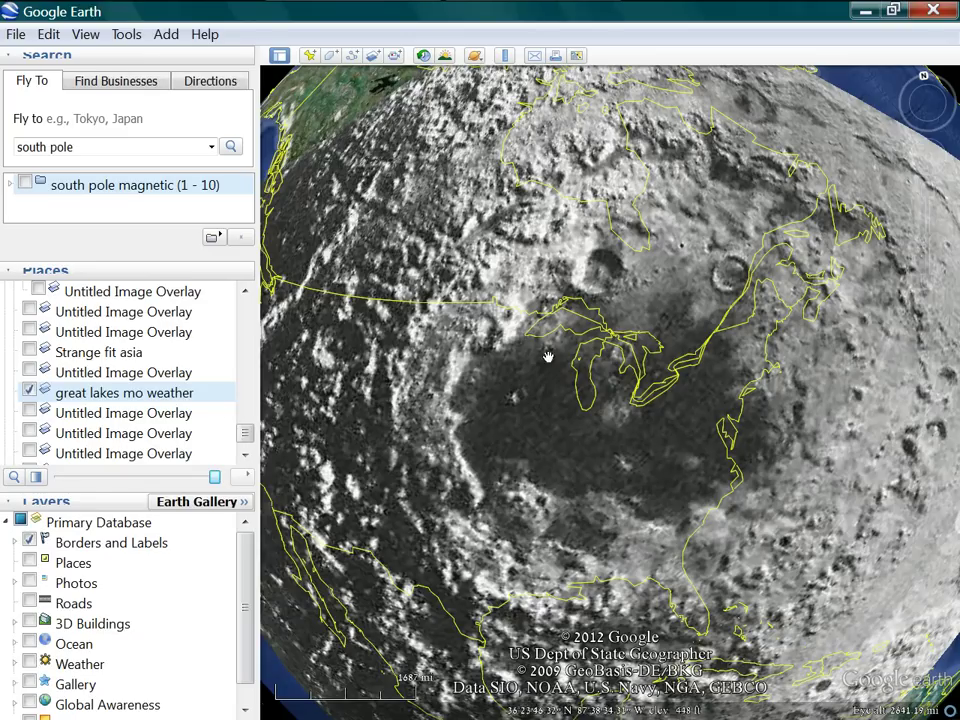
{"action": "left_click_drag", "start_coordinate": [214, 482], "coordinate": [157, 488]}
{"action": "scroll", "coordinate": [441, 531], "scroll_direction": "down", "scroll_amount": 5}
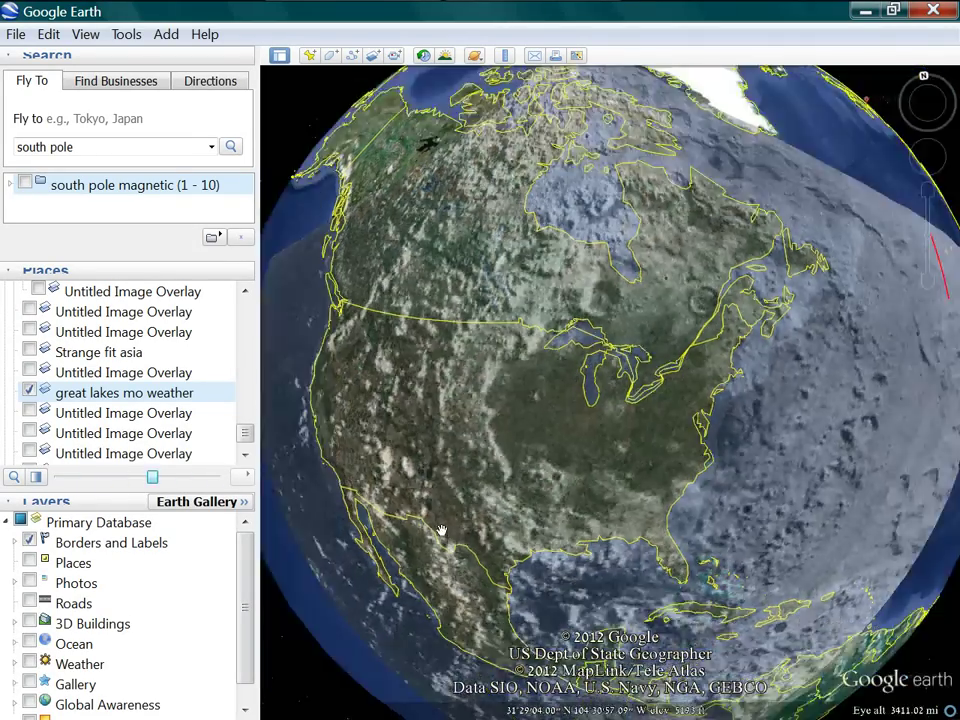
{"action": "left_click_drag", "start_coordinate": [795, 456], "coordinate": [797, 454]}
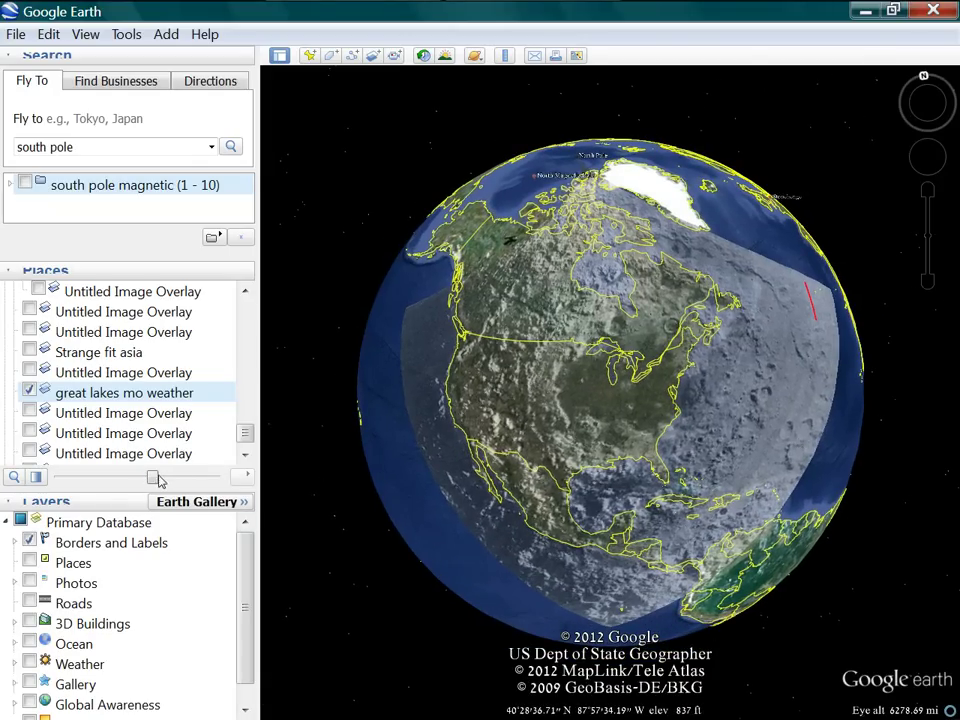
{"action": "left_click_drag", "start_coordinate": [116, 482], "coordinate": [358, 545]}
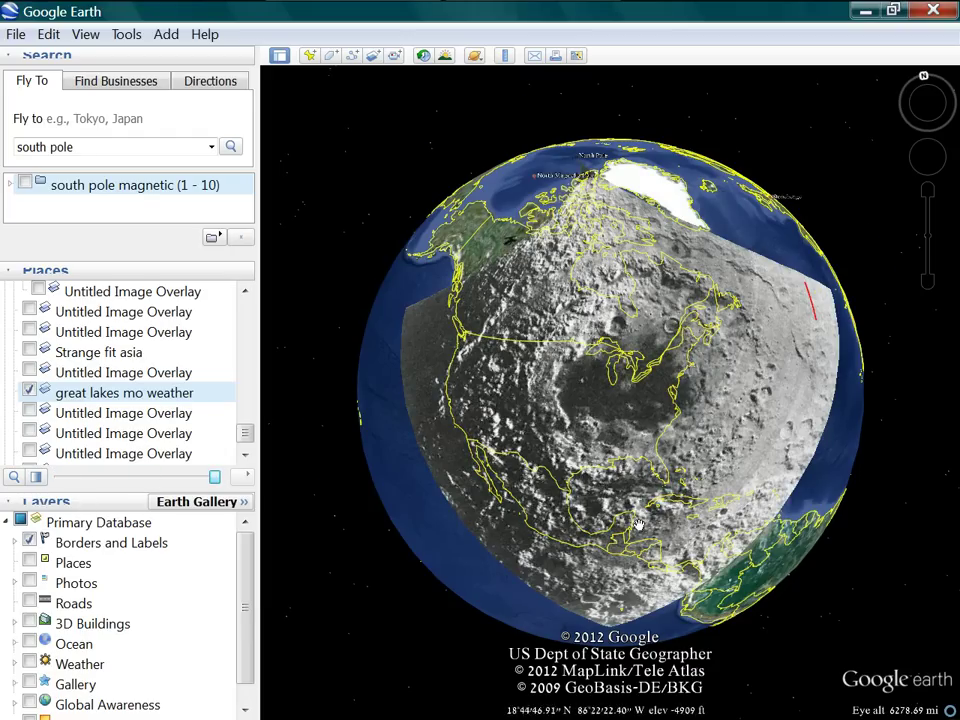
Examine the overlay around the Gulf of Mexico and Caribbean, and compare it with the whole continent by fading its opacity.
{"action": "scroll", "coordinate": [638, 524], "scroll_direction": "up", "scroll_amount": 5}
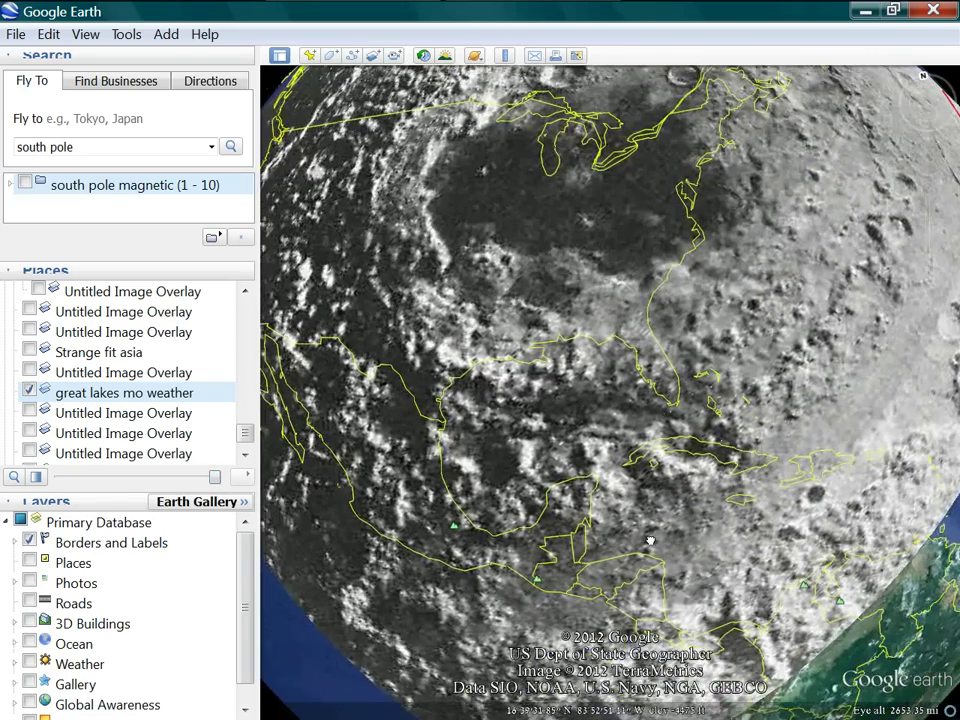
{"action": "left_click_drag", "start_coordinate": [650, 540], "coordinate": [684, 602]}
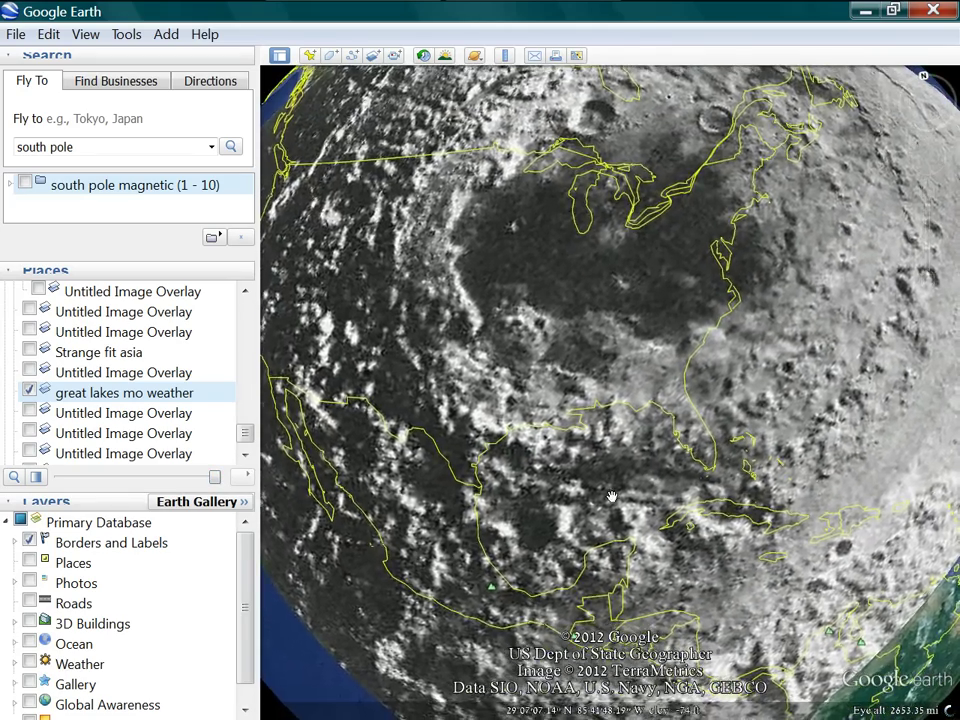
{"action": "scroll", "coordinate": [612, 497], "scroll_direction": "down", "scroll_amount": 5}
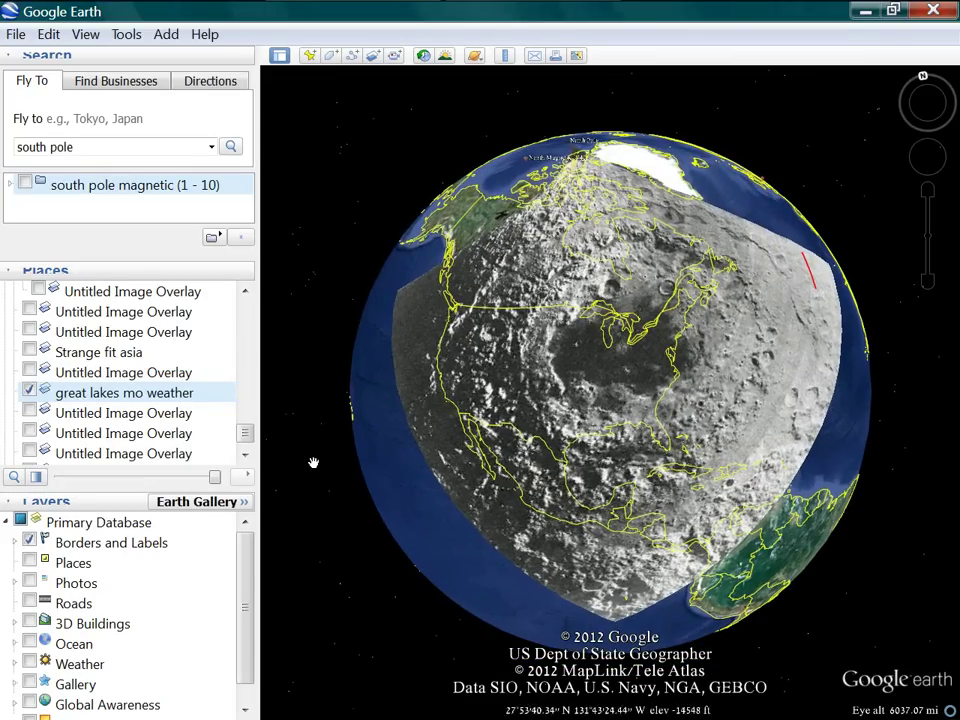
{"action": "left_click_drag", "start_coordinate": [175, 482], "coordinate": [316, 533]}
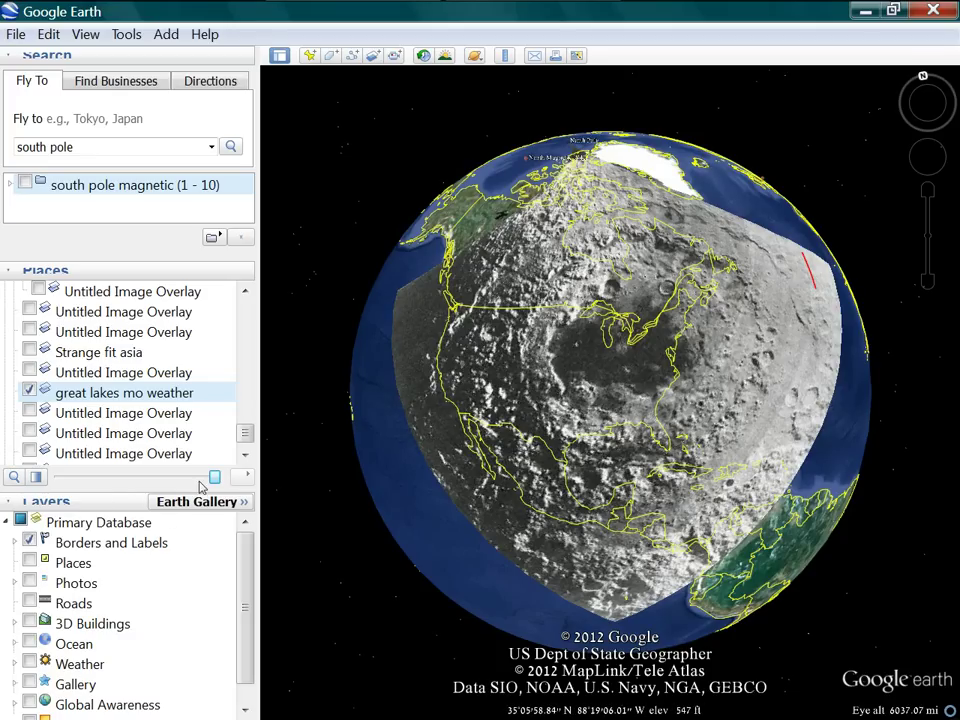
{"action": "left_click_drag", "start_coordinate": [176, 477], "coordinate": [214, 477]}
Turn the globe toward the Pacific and back, fading the overlay fully out and in to compare it with North America's outline.
{"action": "left_click_drag", "start_coordinate": [441, 477], "coordinate": [556, 505]}
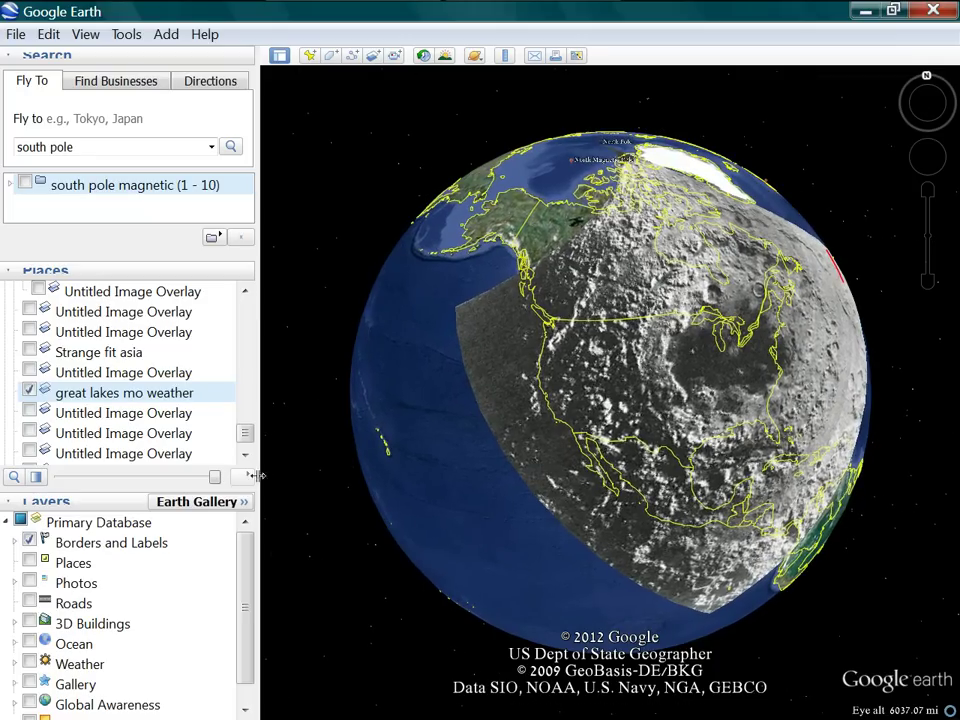
{"action": "left_click_drag", "start_coordinate": [214, 477], "coordinate": [60, 477]}
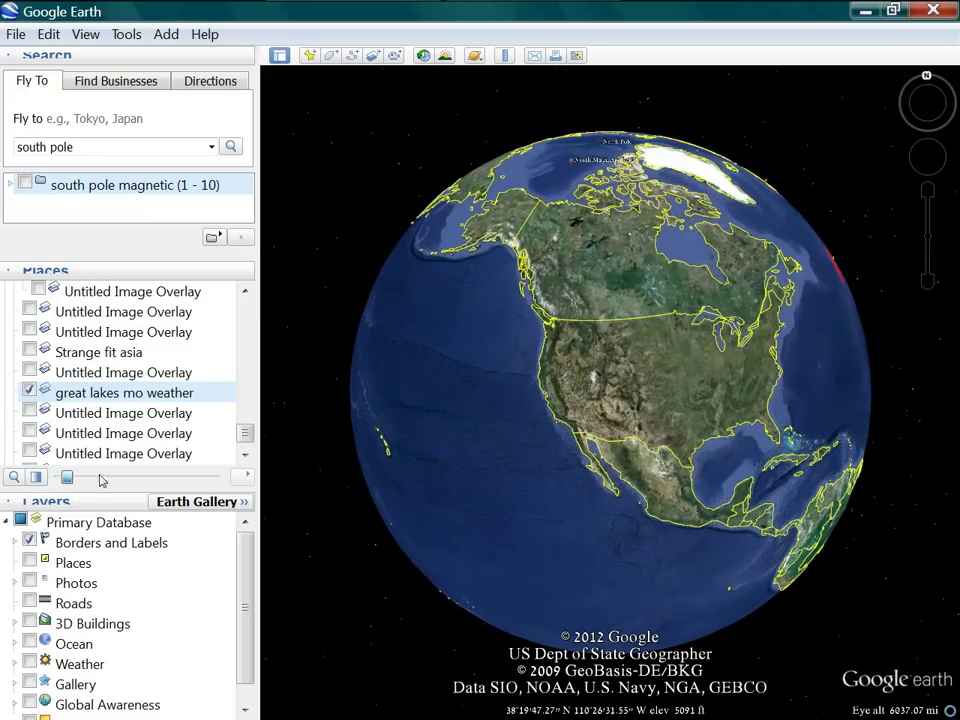
{"action": "left_click_drag", "start_coordinate": [100, 478], "coordinate": [268, 510]}
{"action": "left_click_drag", "start_coordinate": [144, 483], "coordinate": [216, 478]}
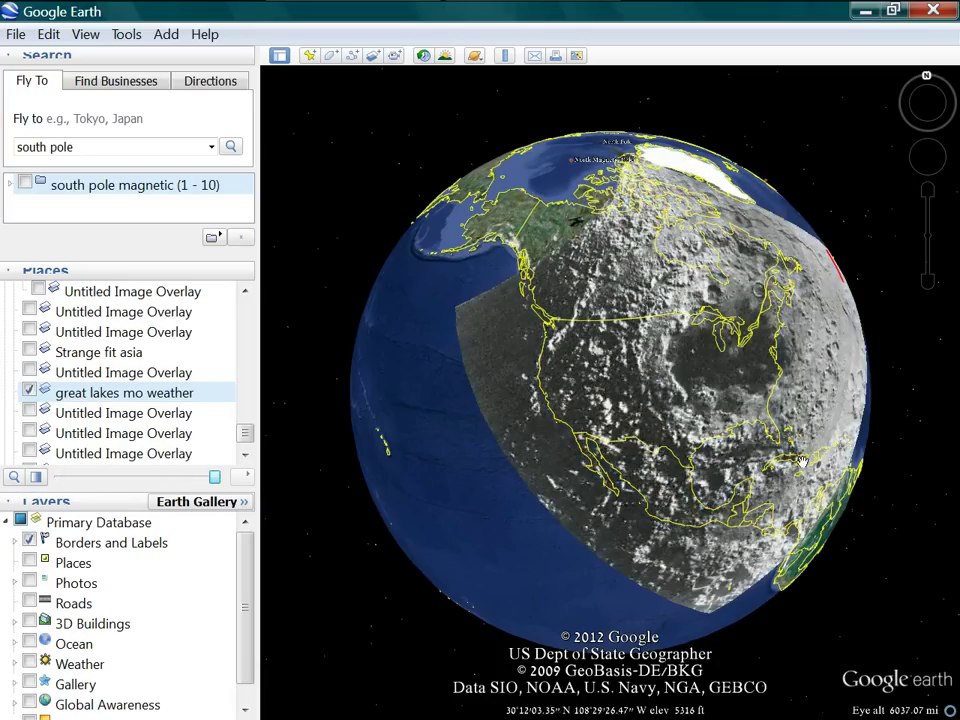
{"action": "left_click_drag", "start_coordinate": [820, 300], "coordinate": [765, 303]}
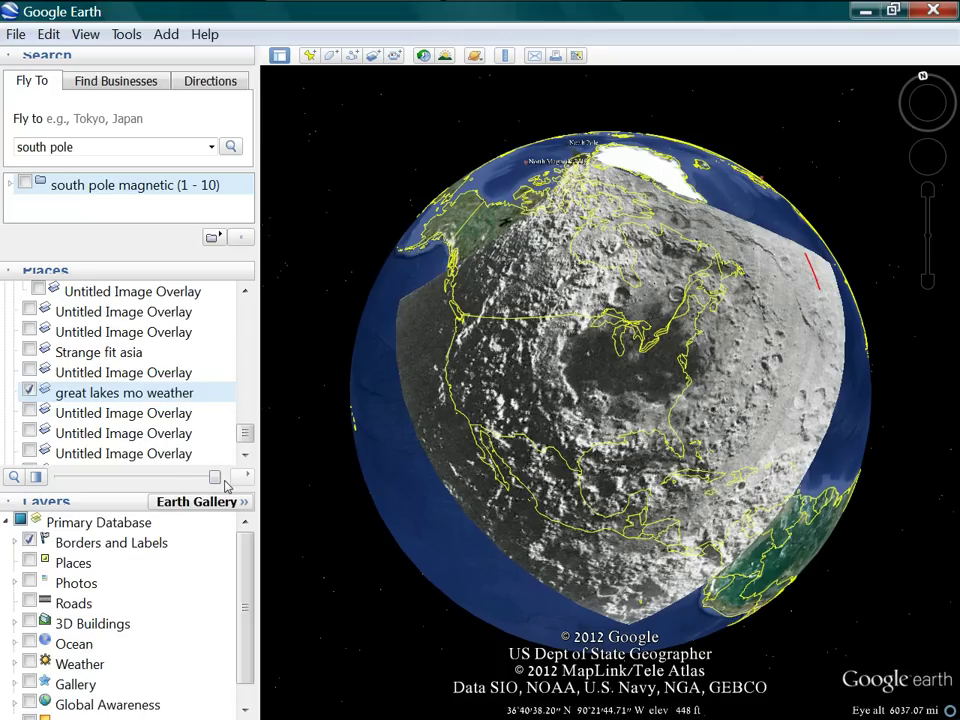
{"action": "mouse_move", "coordinate": [217, 480]}
{"action": "left_mouse_down"}
{"action": "mouse_move", "coordinate": [5, 472]}
{"action": "mouse_move", "coordinate": [214, 478]}
{"action": "left_mouse_up"}
Turn the globe to South America and back to examine the overlay's southern edge against both continents.
{"action": "left_click_drag", "start_coordinate": [567, 538], "coordinate": [580, 290]}
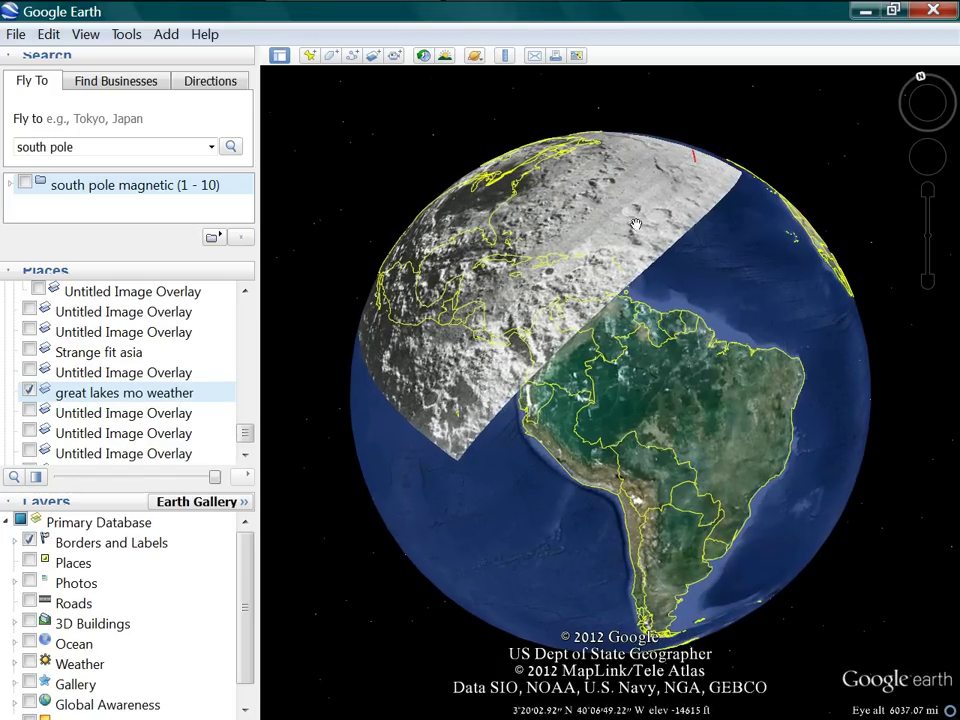
{"action": "left_click_drag", "start_coordinate": [723, 515], "coordinate": [619, 439]}
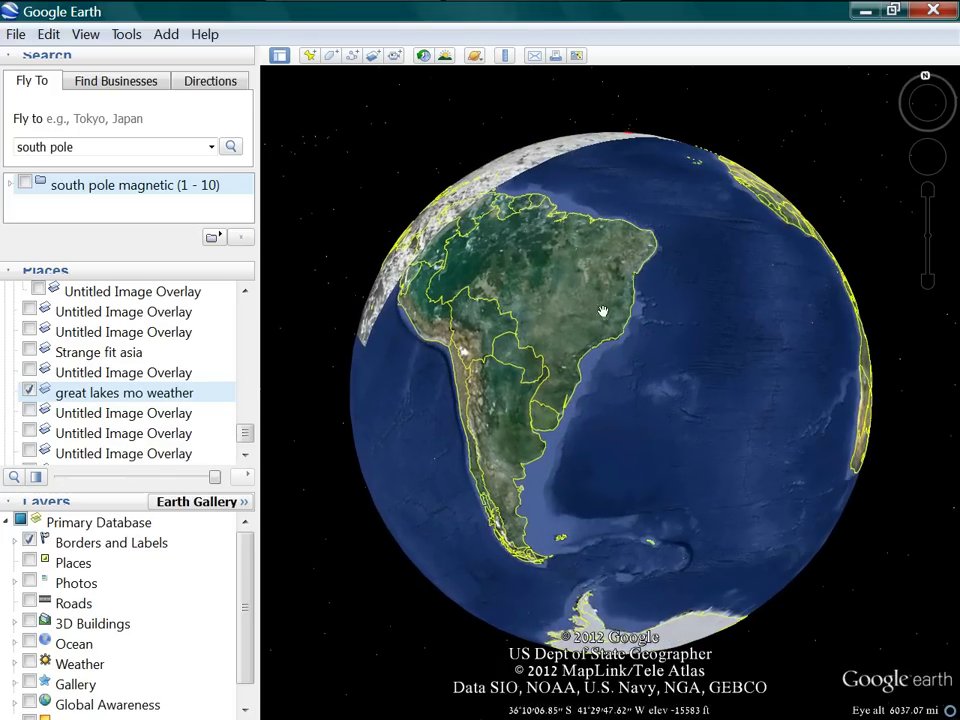
{"action": "left_click_drag", "start_coordinate": [500, 331], "coordinate": [524, 463]}
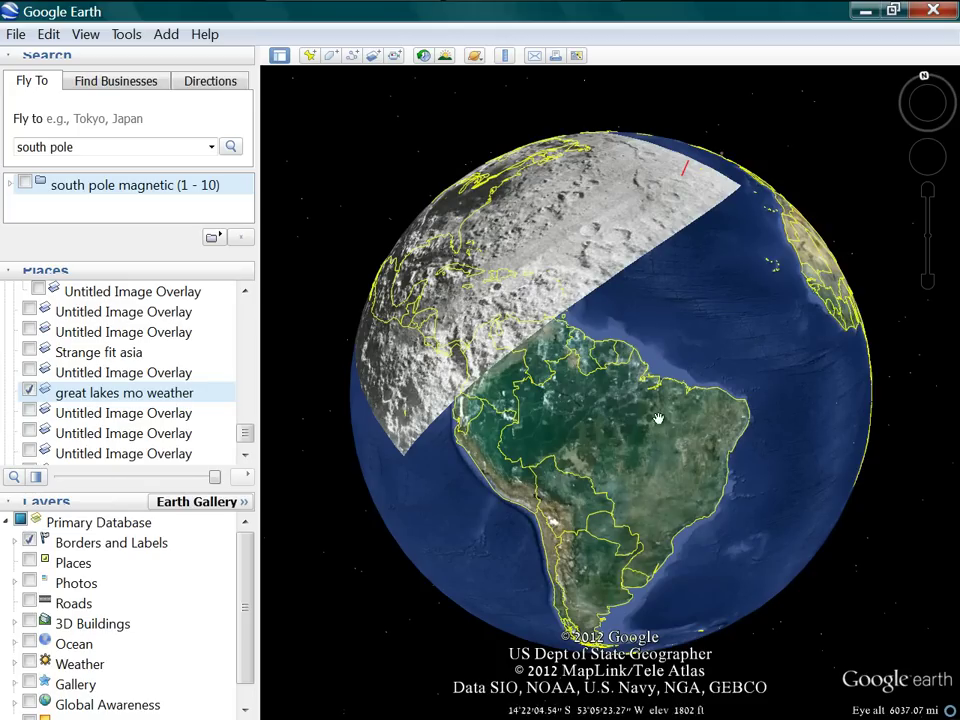
{"action": "left_click_drag", "start_coordinate": [443, 264], "coordinate": [589, 332]}
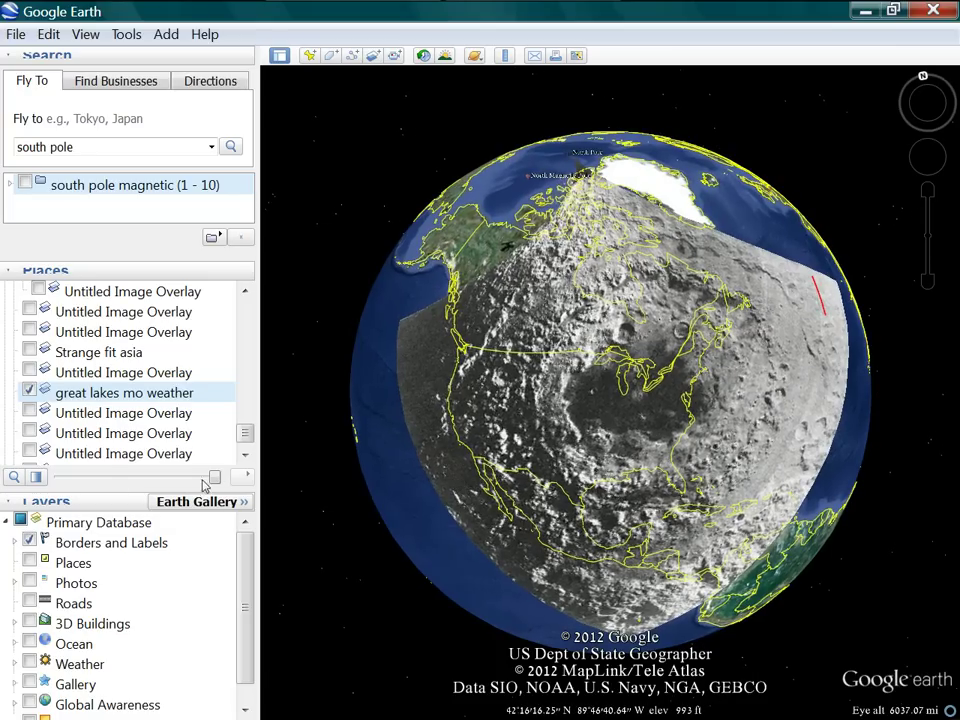
Fade the "great lakes mo weather" overlay out and in over North America to compare it with the terrain, ending at full opacity.
{"action": "left_click_drag", "start_coordinate": [217, 482], "coordinate": [351, 515]}
{"action": "scroll", "coordinate": [549, 521], "scroll_direction": "up", "scroll_amount": 3}
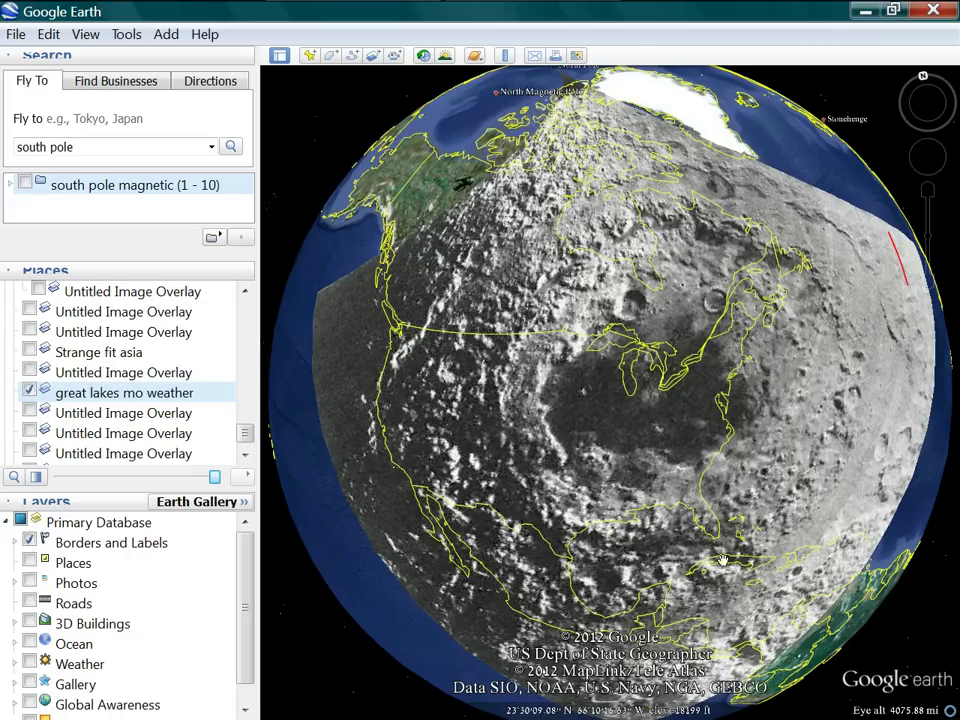
{"action": "left_click", "coordinate": [88, 394]}
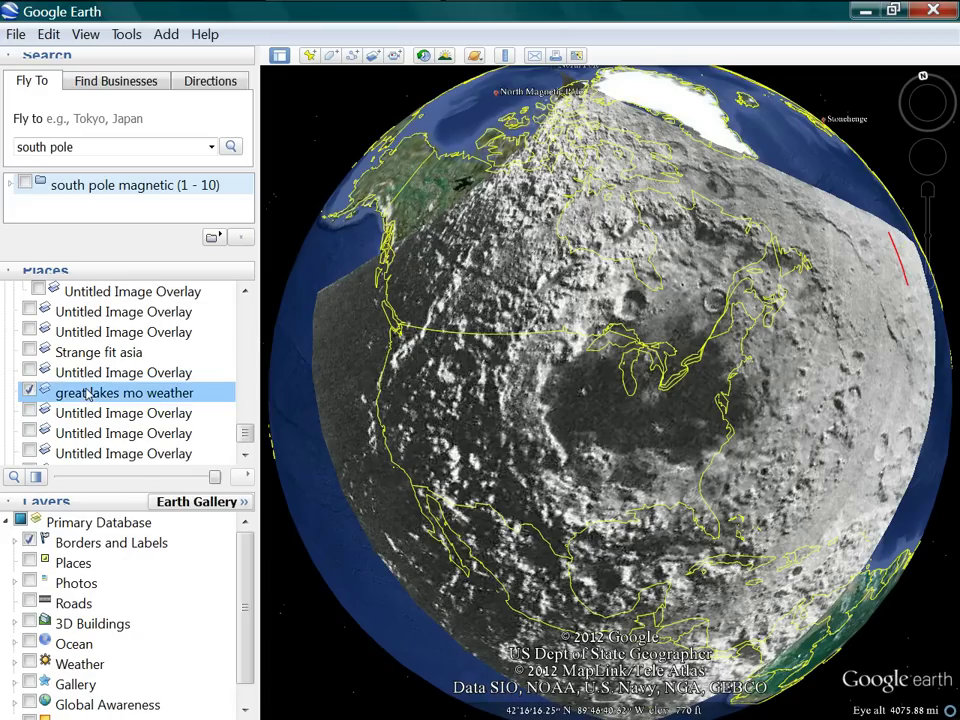
{"action": "left_click_drag", "start_coordinate": [220, 482], "coordinate": [270, 430]}
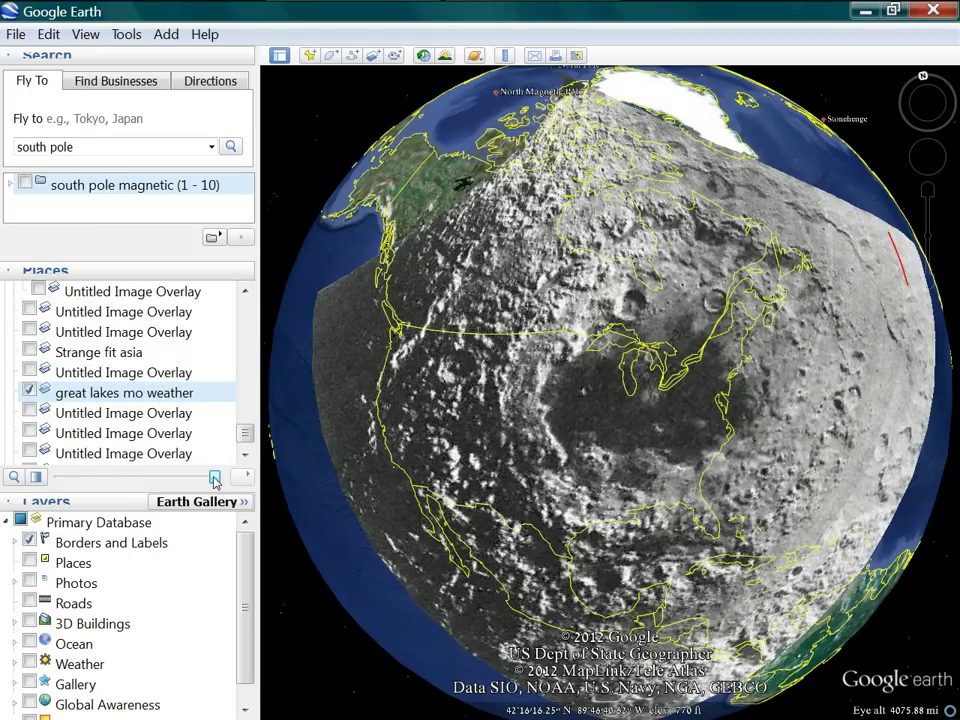
{"action": "left_click_drag", "start_coordinate": [214, 480], "coordinate": [262, 502]}
Examine the overlay up close over the Rocky Mountains and western United States while fading it, ending on the whole continent.
{"action": "left_click_drag", "start_coordinate": [435, 529], "coordinate": [536, 504]}
{"action": "scroll", "coordinate": [535, 505], "scroll_direction": "up", "scroll_amount": 3}
{"action": "scroll", "coordinate": [590, 393], "scroll_direction": "up", "scroll_amount": 2}
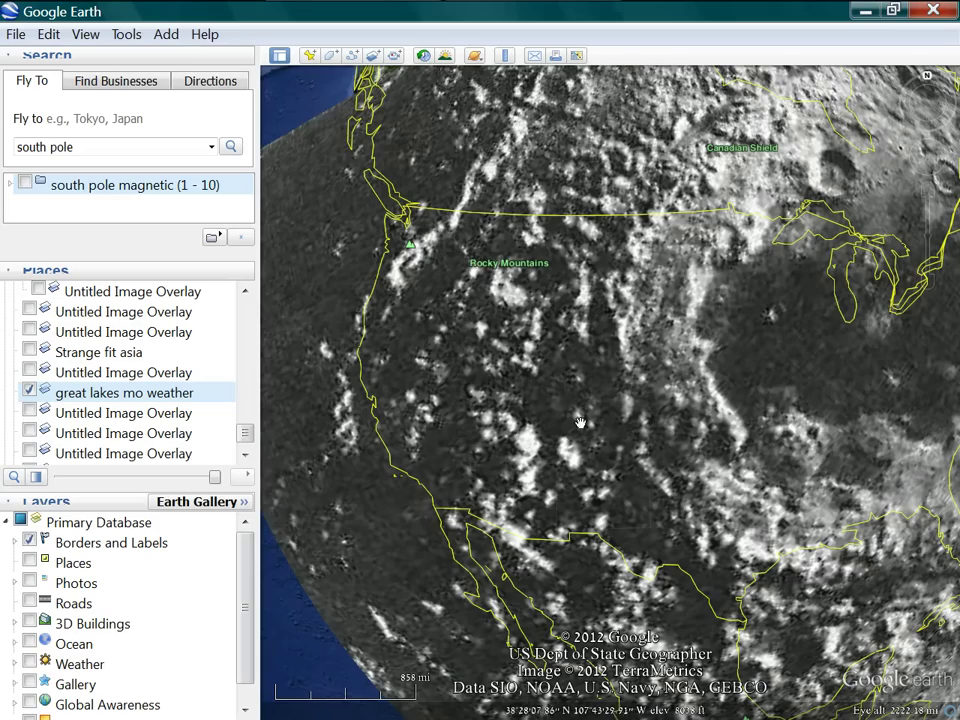
{"action": "mouse_move", "coordinate": [216, 478]}
{"action": "left_mouse_down"}
{"action": "mouse_move", "coordinate": [199, 488]}
{"action": "mouse_move", "coordinate": [85, 479]}
{"action": "mouse_move", "coordinate": [109, 499]}
{"action": "mouse_move", "coordinate": [228, 538]}
{"action": "mouse_move", "coordinate": [124, 510]}
{"action": "mouse_move", "coordinate": [88, 512]}
{"action": "mouse_move", "coordinate": [214, 528]}
{"action": "mouse_move", "coordinate": [70, 520]}
{"action": "mouse_move", "coordinate": [199, 529]}
{"action": "mouse_move", "coordinate": [150, 505]}
{"action": "mouse_move", "coordinate": [30, 490]}
{"action": "mouse_move", "coordinate": [197, 531]}
{"action": "mouse_move", "coordinate": [100, 520]}
{"action": "mouse_move", "coordinate": [165, 524]}
{"action": "mouse_move", "coordinate": [21, 484]}
{"action": "mouse_move", "coordinate": [160, 516]}
{"action": "mouse_move", "coordinate": [100, 486]}
{"action": "mouse_move", "coordinate": [228, 490]}
{"action": "left_mouse_up"}
{"action": "scroll", "coordinate": [520, 468], "scroll_direction": "down", "scroll_amount": 5}
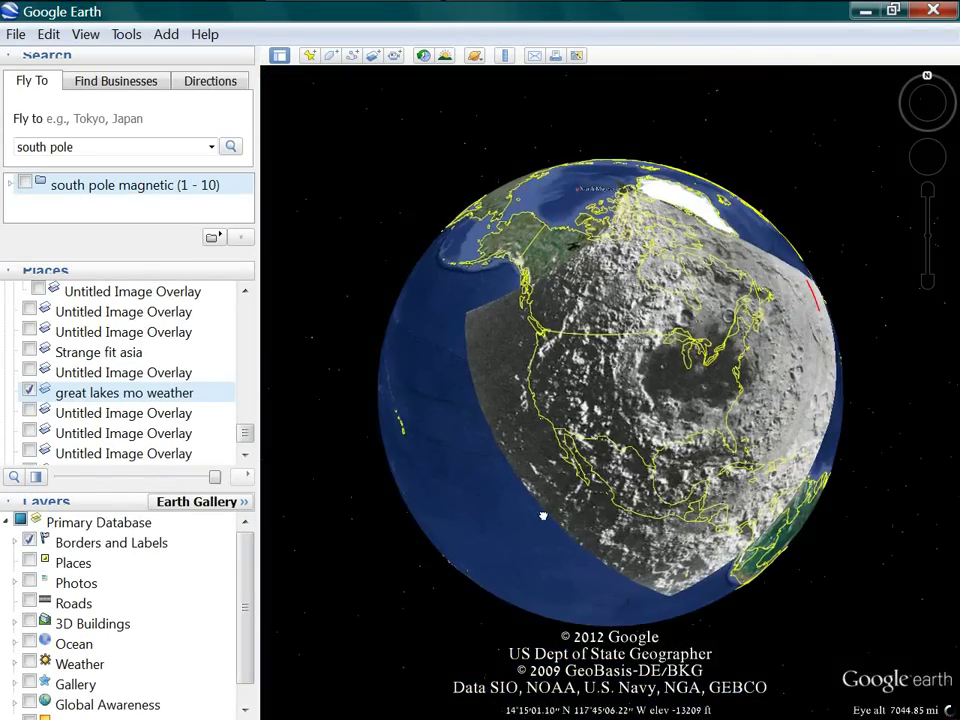
{"action": "left_click_drag", "start_coordinate": [542, 514], "coordinate": [490, 489]}
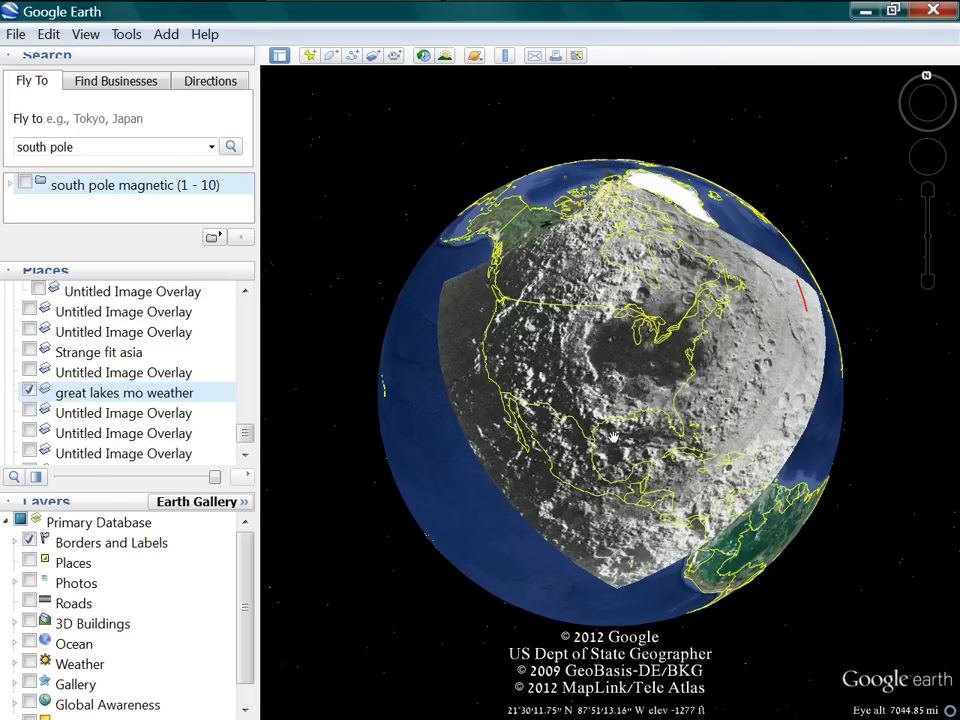
{"action": "left_click_drag", "start_coordinate": [519, 356], "coordinate": [510, 367]}
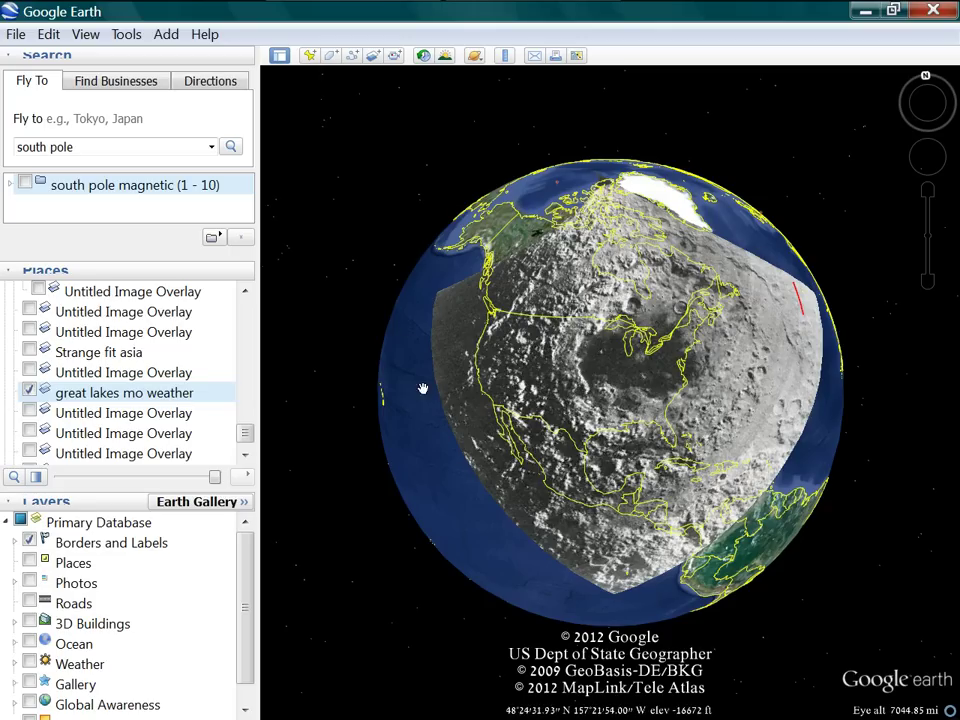
Turn the globe to the Indian Ocean and show the "INDIAN OCEAN IMPACT" overlay.
{"action": "left_click_drag", "start_coordinate": [378, 503], "coordinate": [733, 474]}
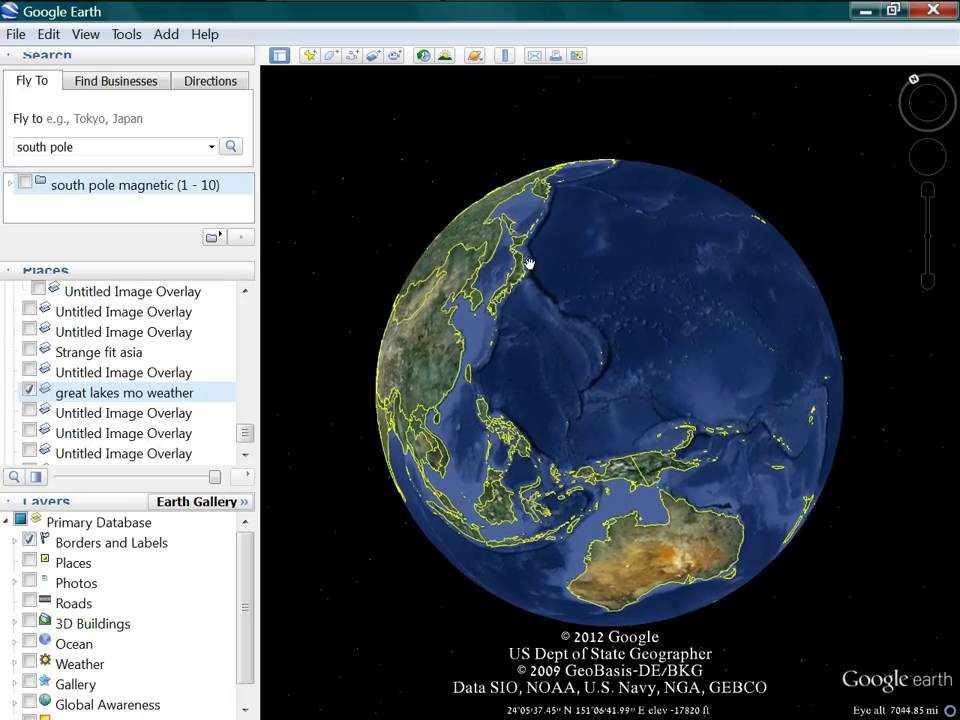
{"action": "left_click_drag", "start_coordinate": [546, 407], "coordinate": [694, 342]}
{"action": "left_click_drag", "start_coordinate": [572, 362], "coordinate": [680, 338]}
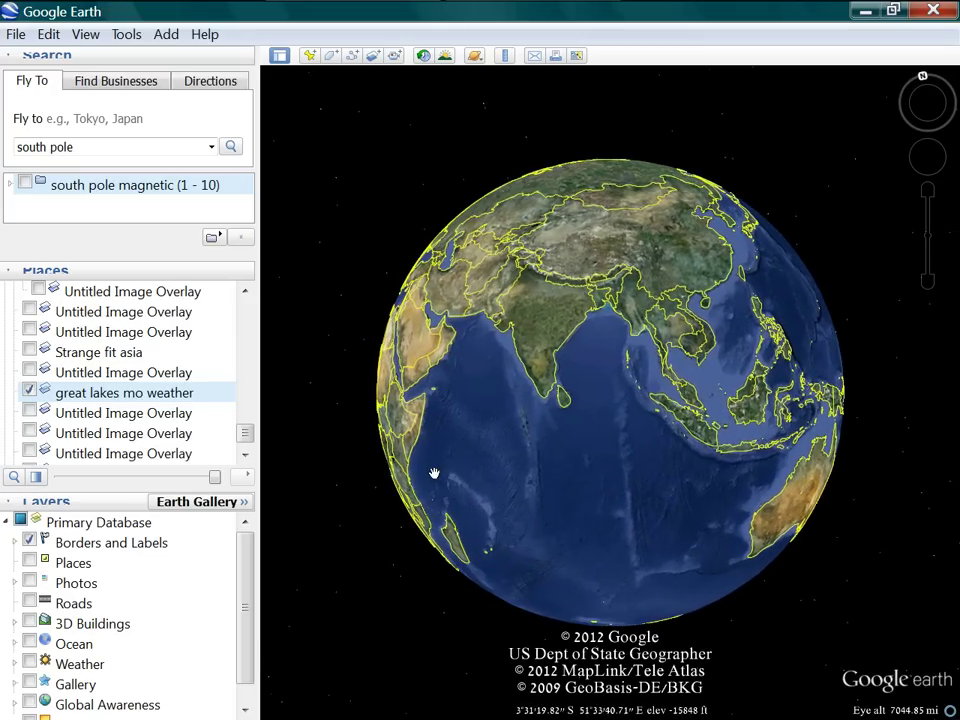
{"action": "scroll", "coordinate": [103, 378], "scroll_direction": "up", "scroll_amount": 1}
{"action": "scroll", "coordinate": [103, 378], "scroll_direction": "up", "scroll_amount": 6}
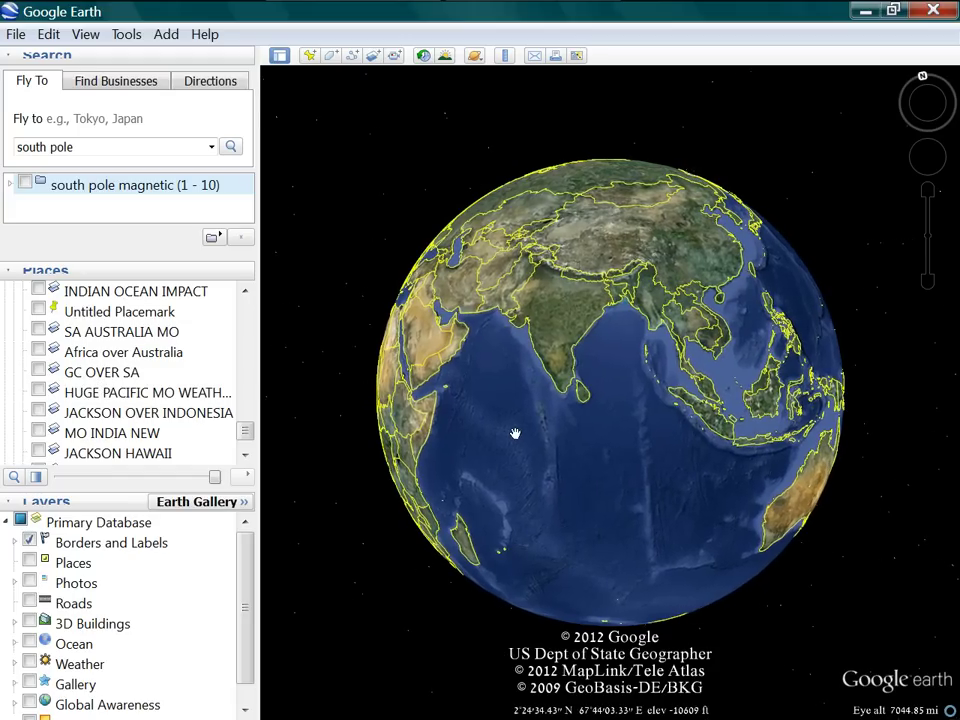
{"action": "scroll", "coordinate": [170, 437], "scroll_direction": "down", "scroll_amount": 1}
{"action": "scroll", "coordinate": [140, 430], "scroll_direction": "up", "scroll_amount": 3}
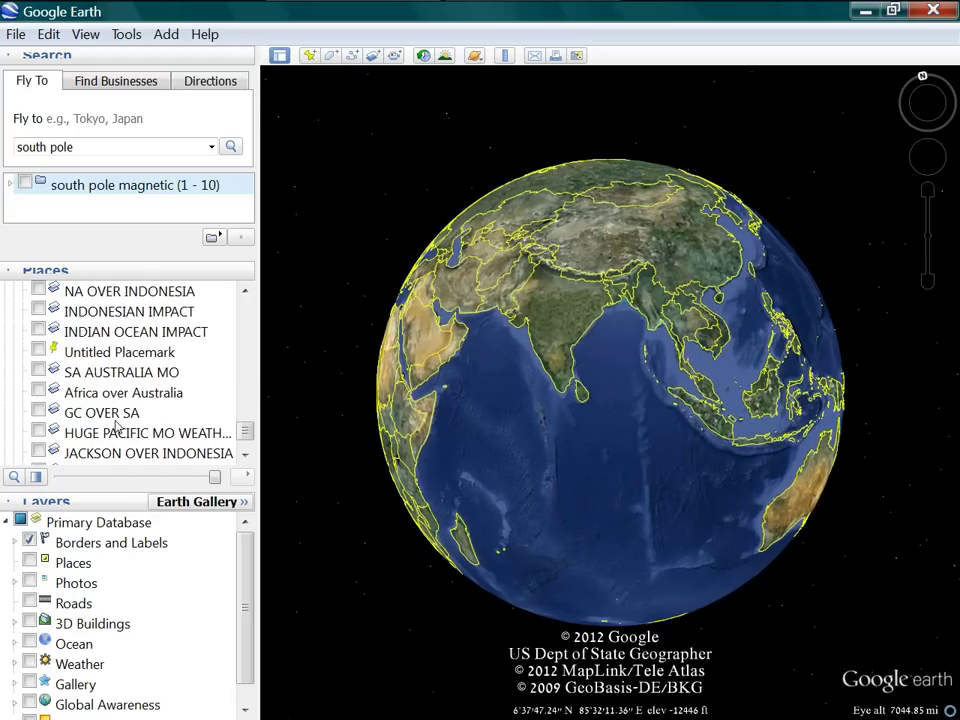
{"action": "left_click", "coordinate": [38, 391]}
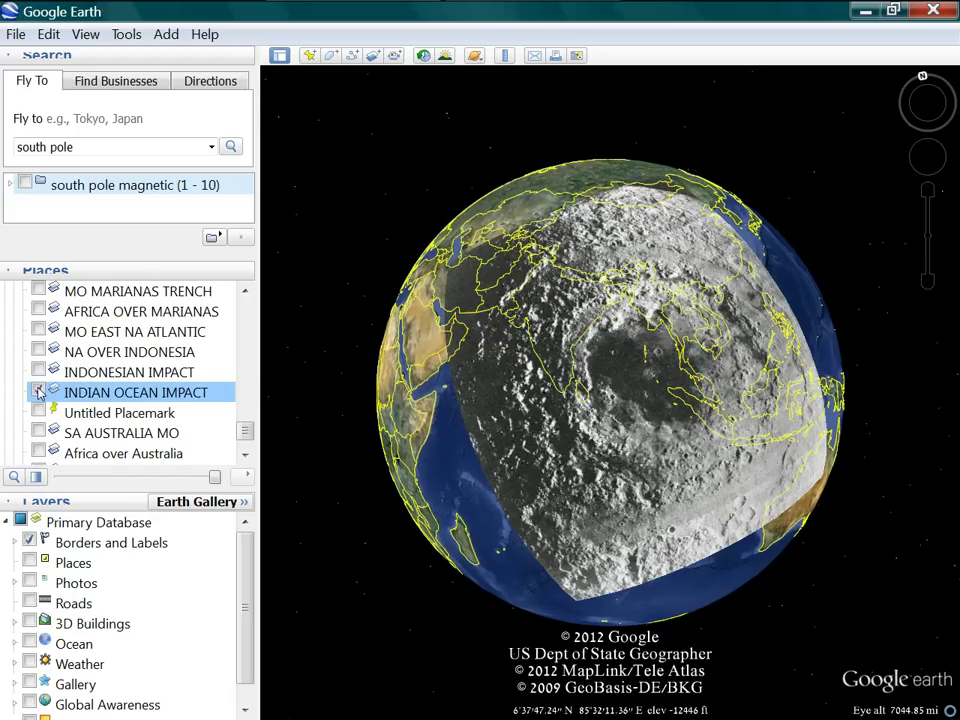
Inspect the "INDIAN OCEAN IMPACT" overlay around India and Southeast Asia, and hide the Borders and Labels layer.
{"action": "left_click_drag", "start_coordinate": [563, 528], "coordinate": [474, 516]}
{"action": "left_click_drag", "start_coordinate": [664, 446], "coordinate": [630, 462]}
{"action": "left_click_drag", "start_coordinate": [546, 432], "coordinate": [574, 443]}
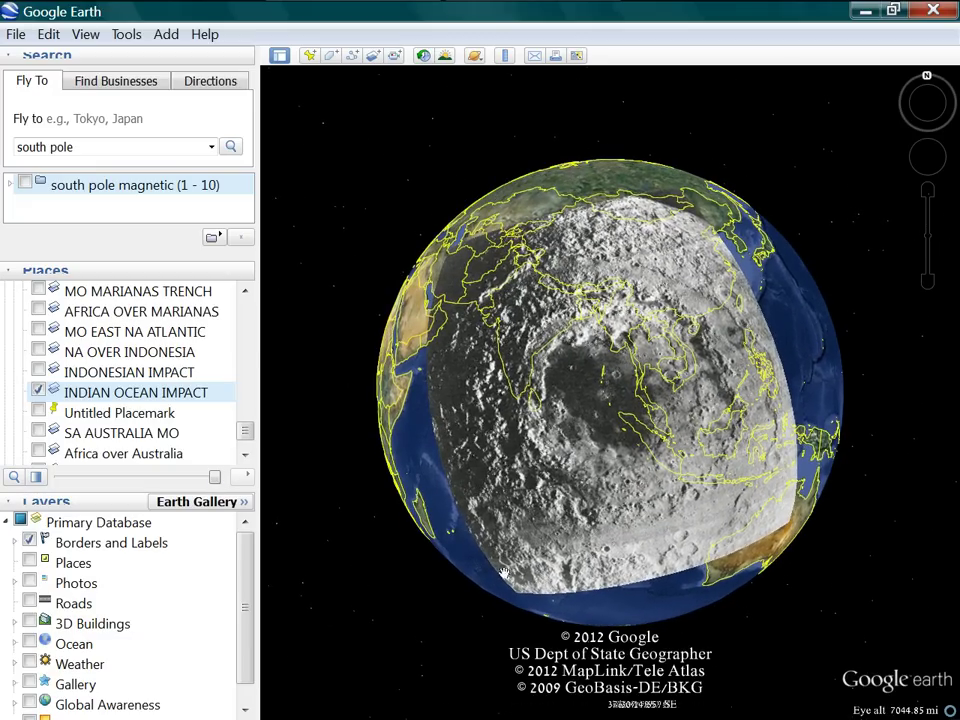
{"action": "left_click_drag", "start_coordinate": [509, 496], "coordinate": [558, 509]}
{"action": "scroll", "coordinate": [578, 423], "scroll_direction": "up", "scroll_amount": 3}
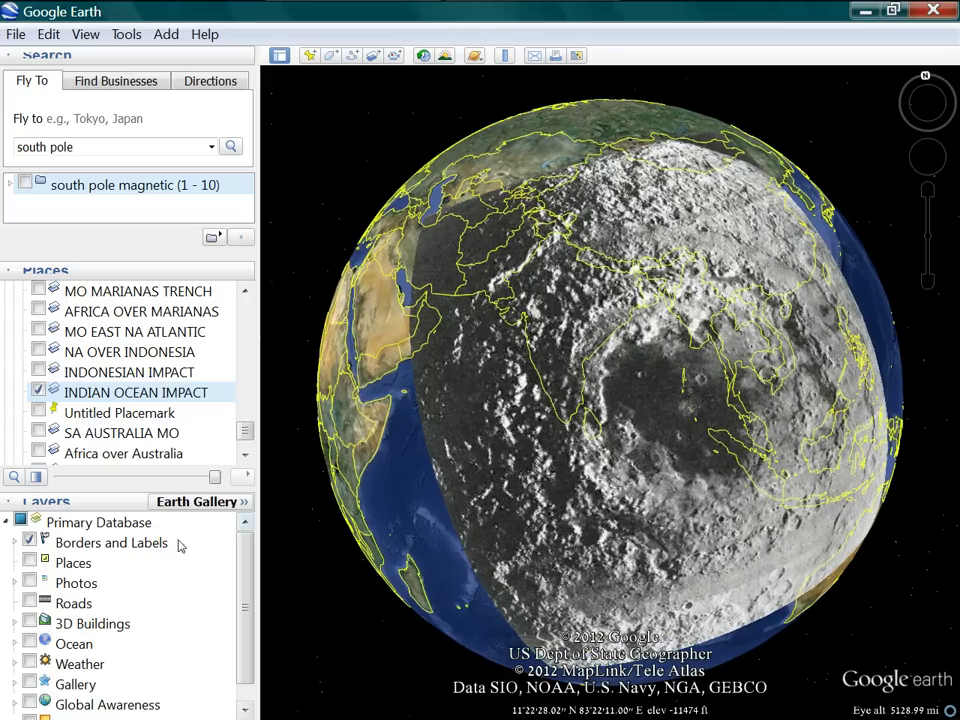
{"action": "left_click", "coordinate": [31, 543]}
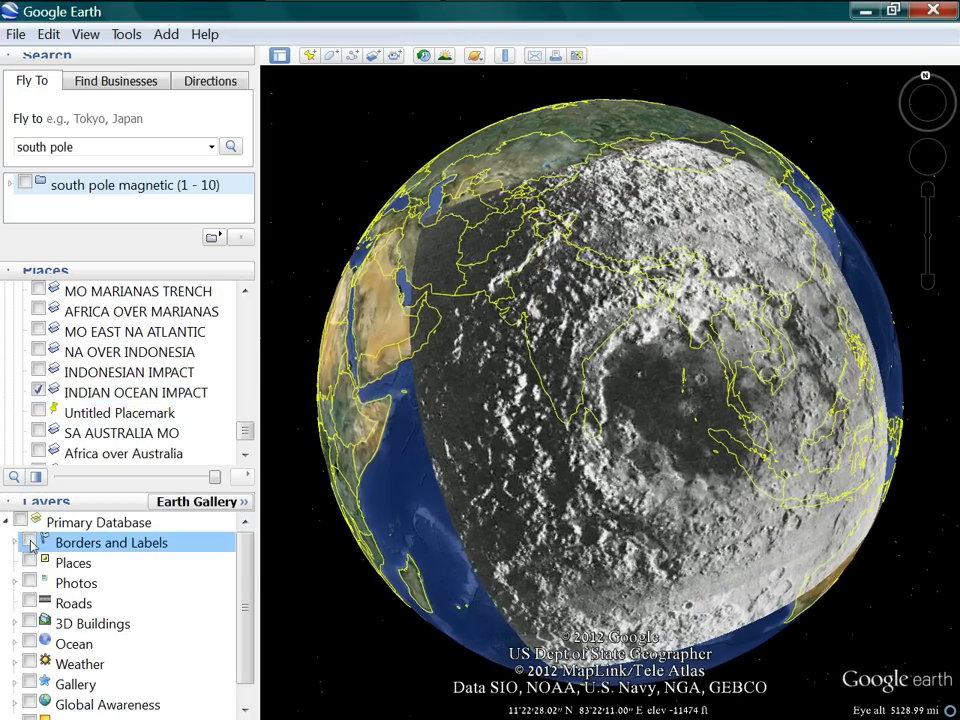
{"action": "left_click", "coordinate": [31, 543]}
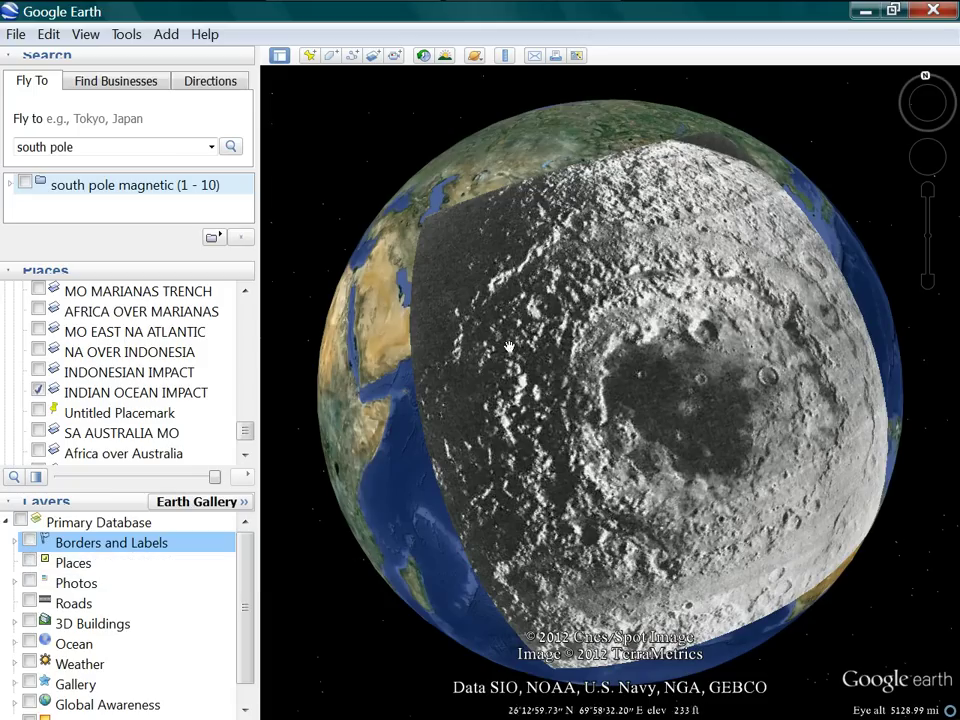
Compare the "INDIAN OCEAN IMPACT" overlay with the coasts of India and Southeast Asia by fading it repeatedly, ending at full opacity.
{"action": "left_click", "coordinate": [99, 393]}
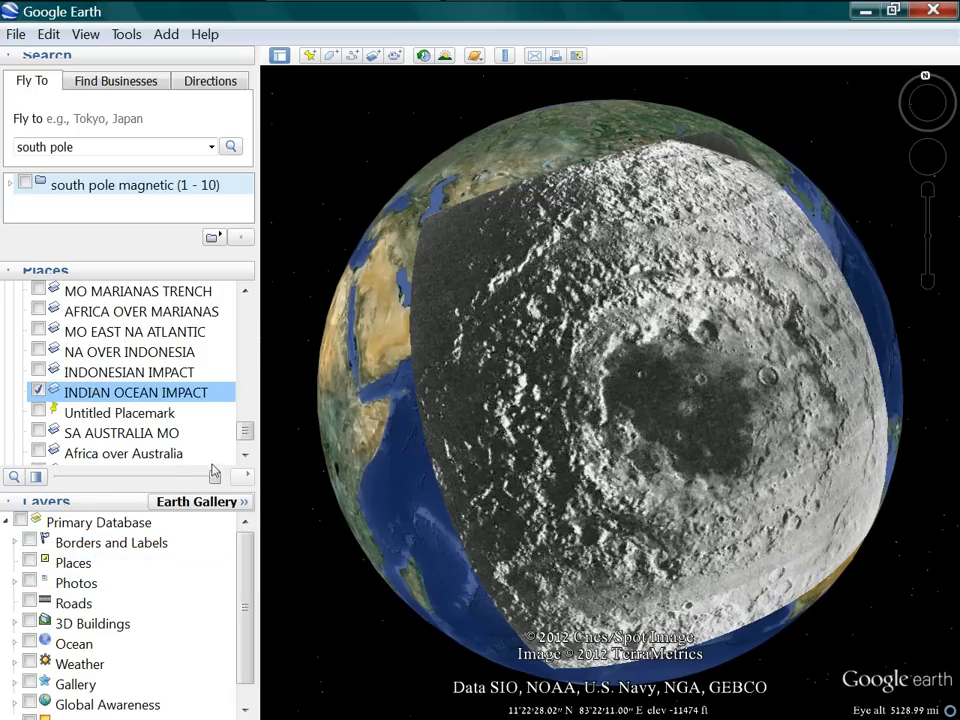
{"action": "left_click_drag", "start_coordinate": [213, 479], "coordinate": [207, 511]}
{"action": "left_click_drag", "start_coordinate": [72, 480], "coordinate": [214, 510]}
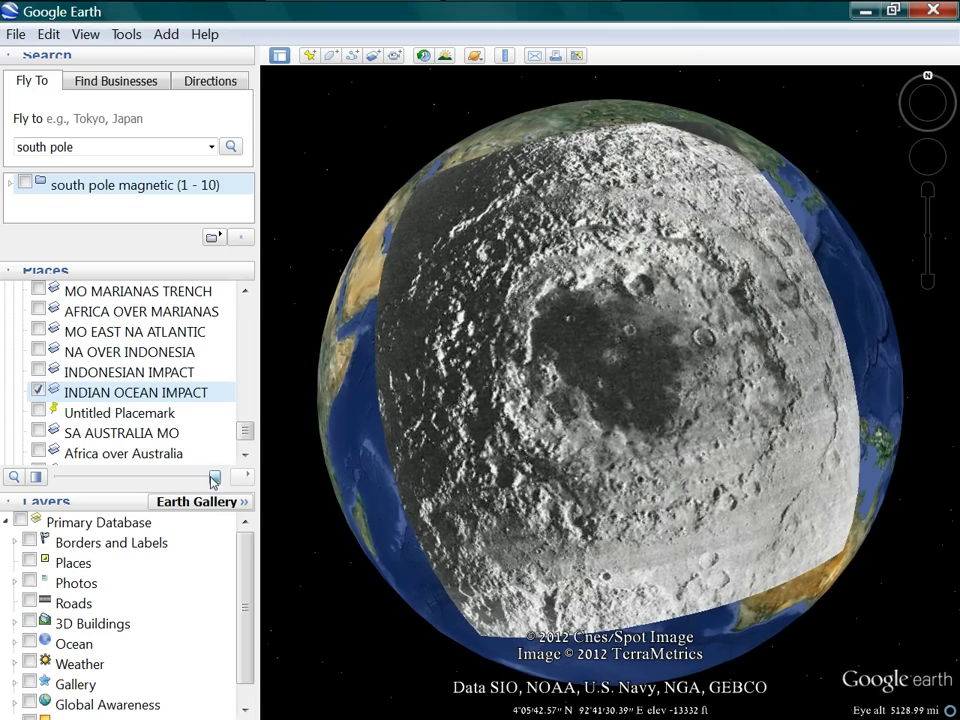
{"action": "mouse_move", "coordinate": [213, 482]}
{"action": "left_mouse_down"}
{"action": "mouse_move", "coordinate": [76, 482]}
{"action": "mouse_move", "coordinate": [200, 482]}
{"action": "mouse_move", "coordinate": [73, 490]}
{"action": "mouse_move", "coordinate": [200, 482]}
{"action": "mouse_move", "coordinate": [86, 478]}
{"action": "mouse_move", "coordinate": [199, 508]}
{"action": "mouse_move", "coordinate": [70, 497]}
{"action": "mouse_move", "coordinate": [180, 514]}
{"action": "mouse_move", "coordinate": [214, 478]}
{"action": "left_mouse_up"}
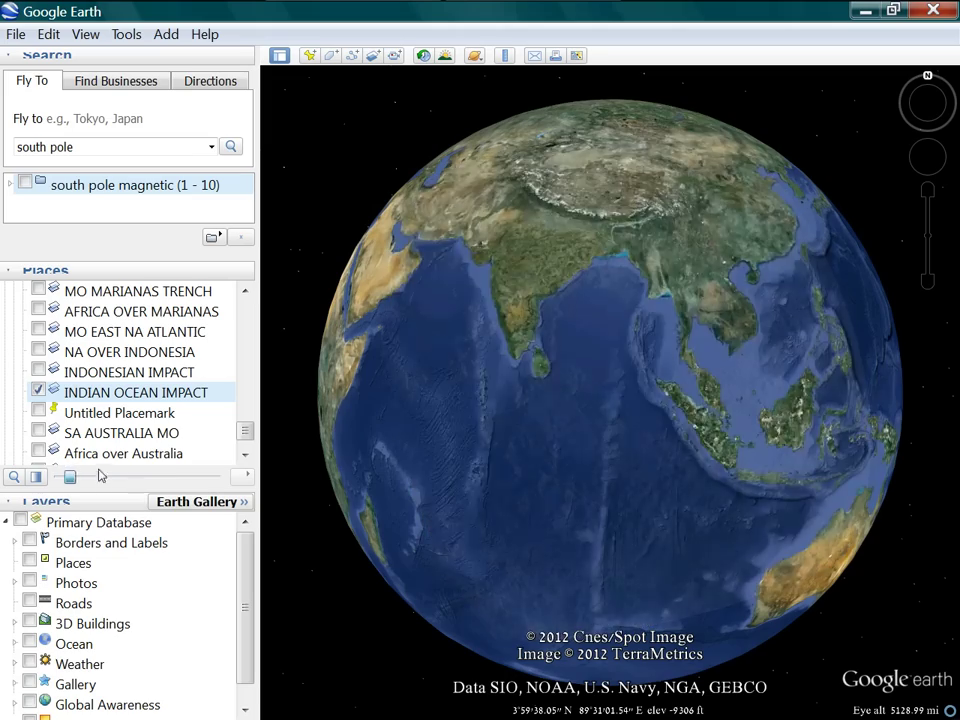
{"action": "left_click_drag", "start_coordinate": [101, 476], "coordinate": [237, 497]}
{"action": "left_click_drag", "start_coordinate": [58, 476], "coordinate": [193, 491]}
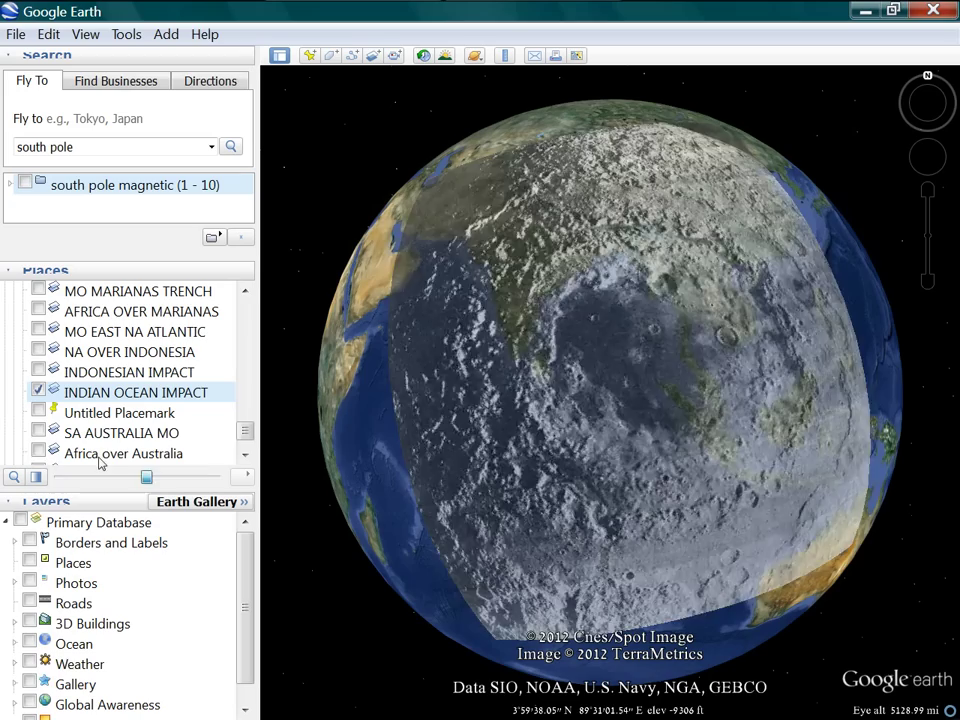
{"action": "left_click_drag", "start_coordinate": [61, 446], "coordinate": [212, 478]}
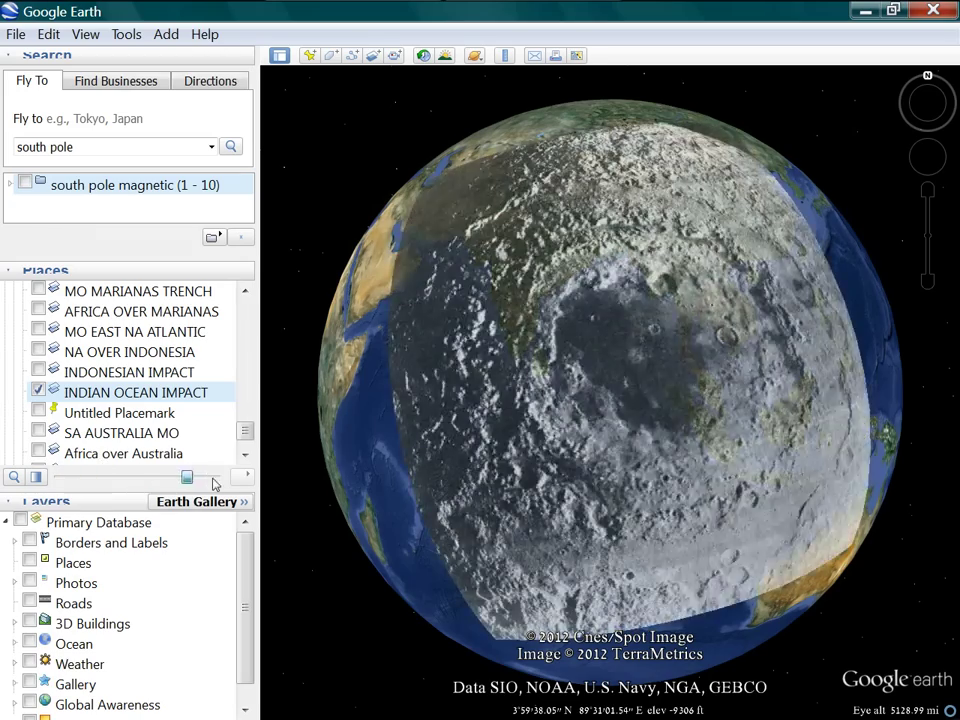
{"action": "left_click_drag", "start_coordinate": [103, 475], "coordinate": [214, 477]}
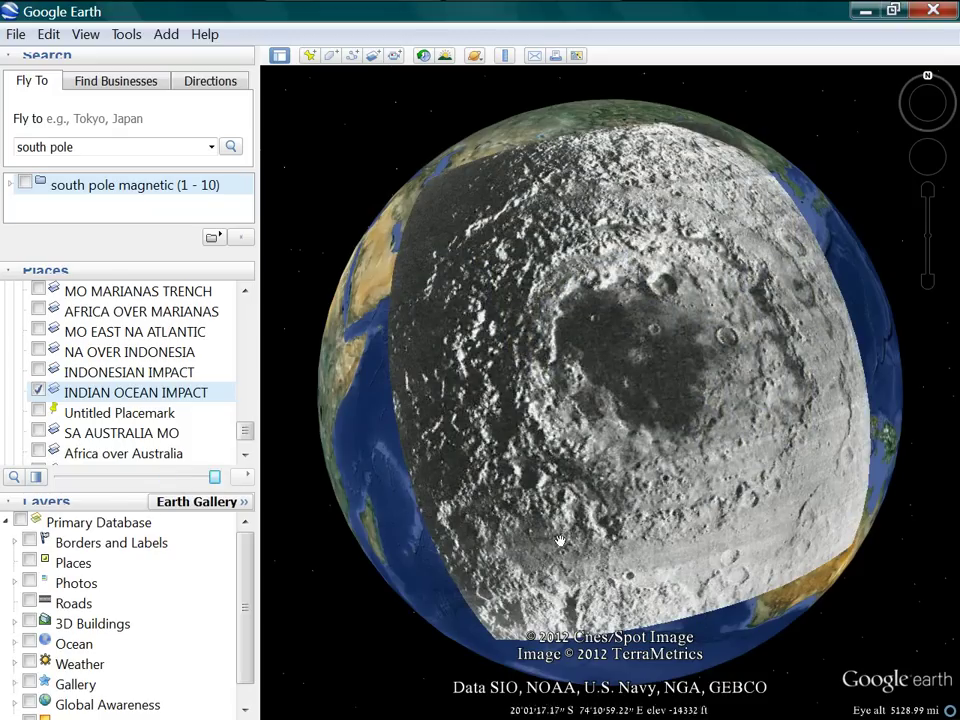
Turn on the Weather layer and frame the clouds over the "INDIAN OCEAN IMPACT" overlay.
{"action": "left_click_drag", "start_coordinate": [604, 578], "coordinate": [515, 528]}
{"action": "left_click", "coordinate": [29, 661]}
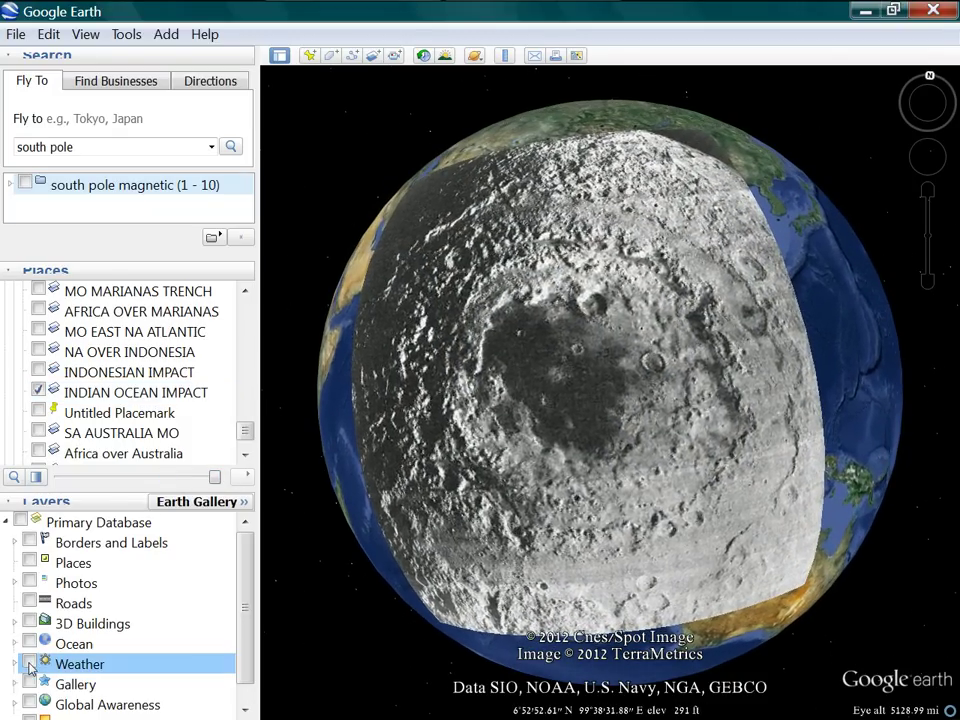
{"action": "scroll", "coordinate": [497, 540], "scroll_direction": "down", "scroll_amount": 5}
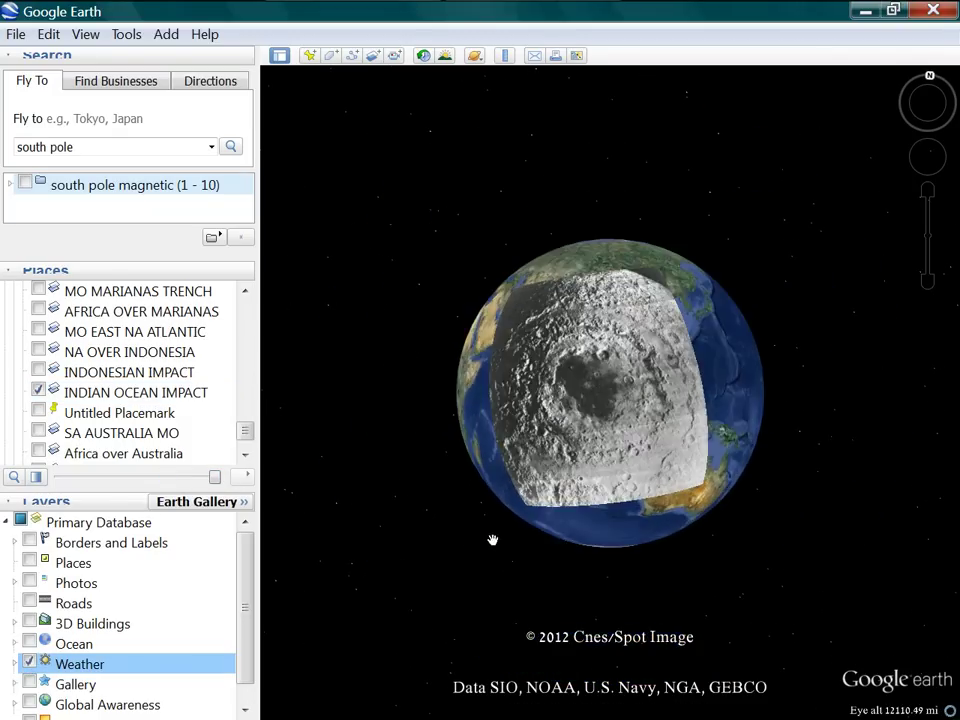
{"action": "scroll", "coordinate": [490, 542], "scroll_direction": "up", "scroll_amount": 2}
{"action": "scroll", "coordinate": [490, 542], "scroll_direction": "up", "scroll_amount": 2}
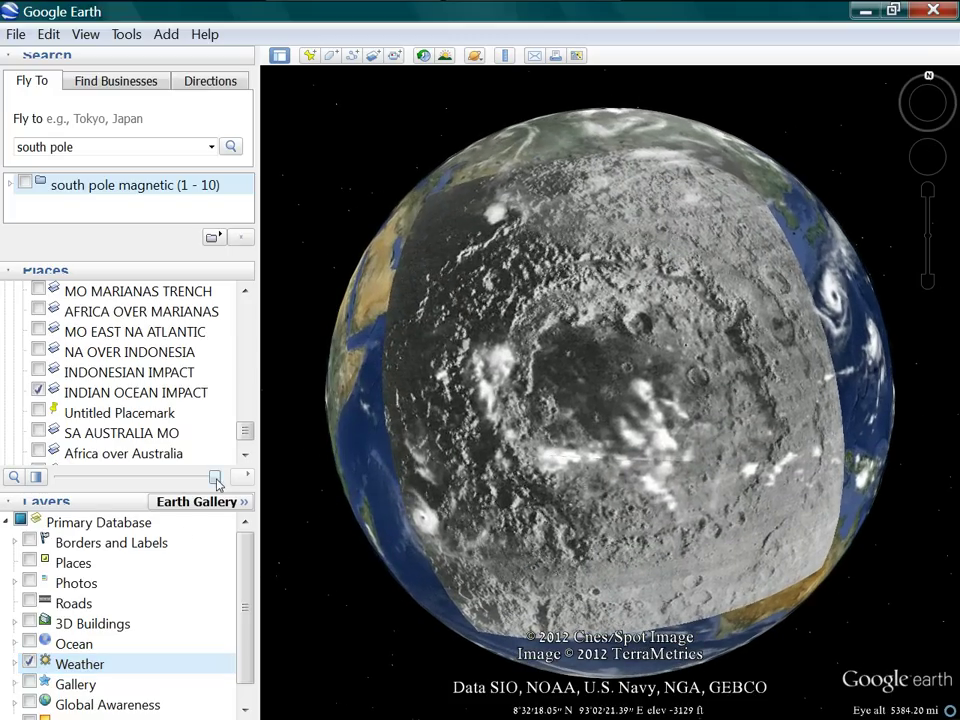
Compare the cloud patterns with the "INDIAN OCEAN IMPACT" overlay up close by varying the opacity, ending at full opacity.
{"action": "left_click_drag", "start_coordinate": [176, 483], "coordinate": [275, 536]}
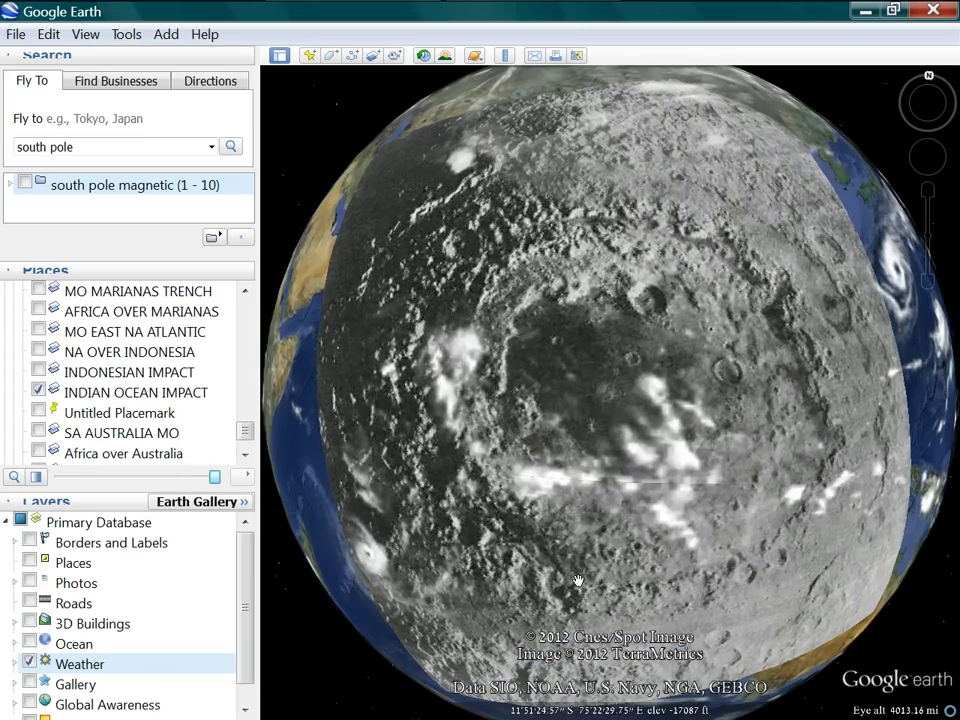
{"action": "left_click_drag", "start_coordinate": [515, 543], "coordinate": [492, 520]}
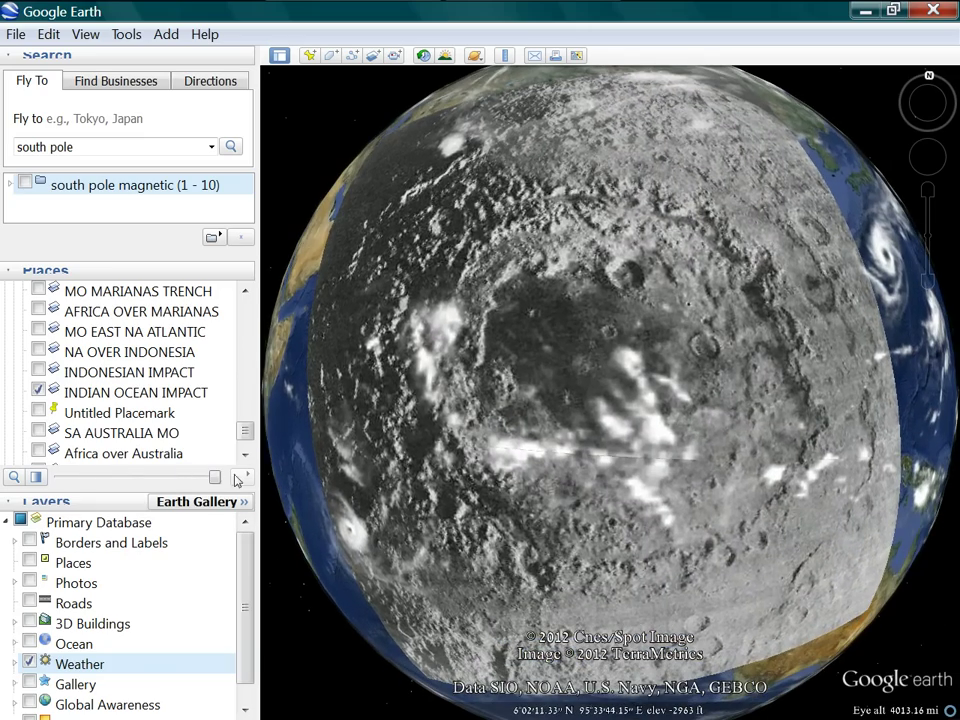
{"action": "mouse_move", "coordinate": [219, 483]}
{"action": "left_mouse_down"}
{"action": "mouse_move", "coordinate": [60, 482]}
{"action": "mouse_move", "coordinate": [270, 513]}
{"action": "mouse_move", "coordinate": [63, 478]}
{"action": "mouse_move", "coordinate": [157, 491]}
{"action": "mouse_move", "coordinate": [103, 479]}
{"action": "mouse_move", "coordinate": [232, 485]}
{"action": "left_mouse_up"}
Turn the globe to the western Pacific storms and back to the Indian Ocean to examine the surrounding weather.
{"action": "left_click_drag", "start_coordinate": [713, 424], "coordinate": [352, 481]}
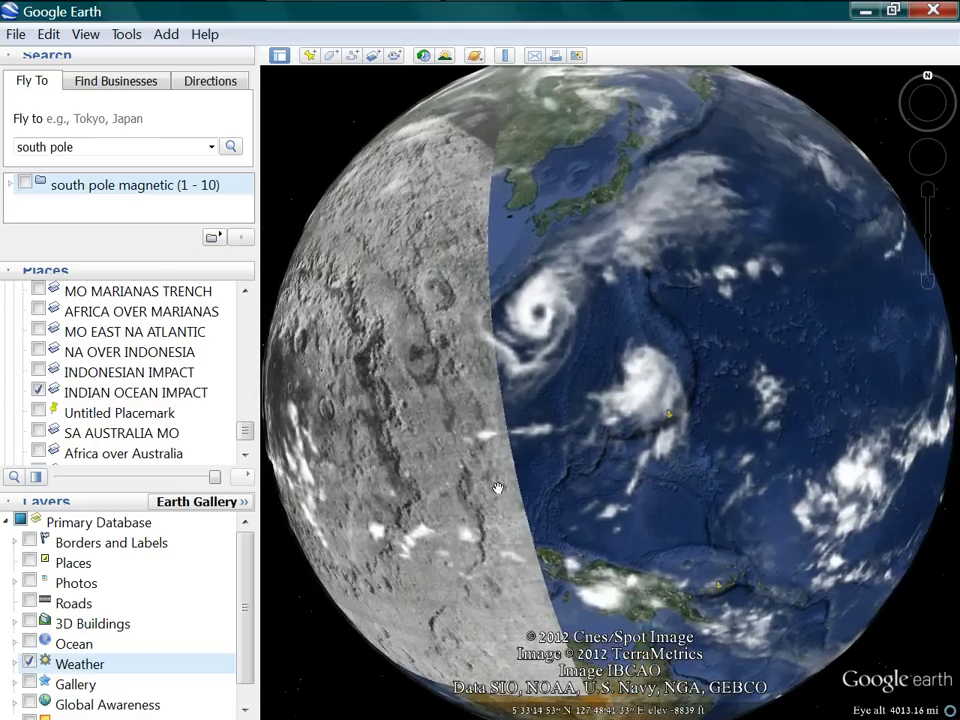
{"action": "scroll", "coordinate": [533, 443], "scroll_direction": "down", "scroll_amount": 5}
{"action": "left_click_drag", "start_coordinate": [546, 411], "coordinate": [645, 415]}
{"action": "scroll", "coordinate": [621, 445], "scroll_direction": "up", "scroll_amount": 3}
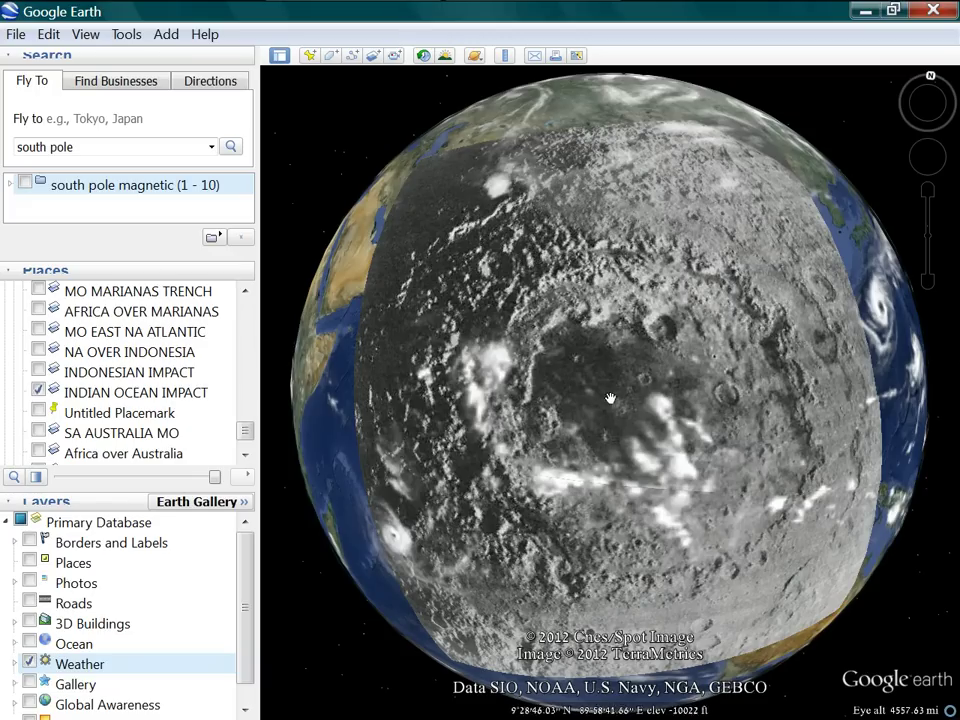
Turn the globe past Africa to North America to examine the clouds and radar over the "great lakes mo weather" overlay.
{"action": "left_click_drag", "start_coordinate": [483, 459], "coordinate": [640, 464]}
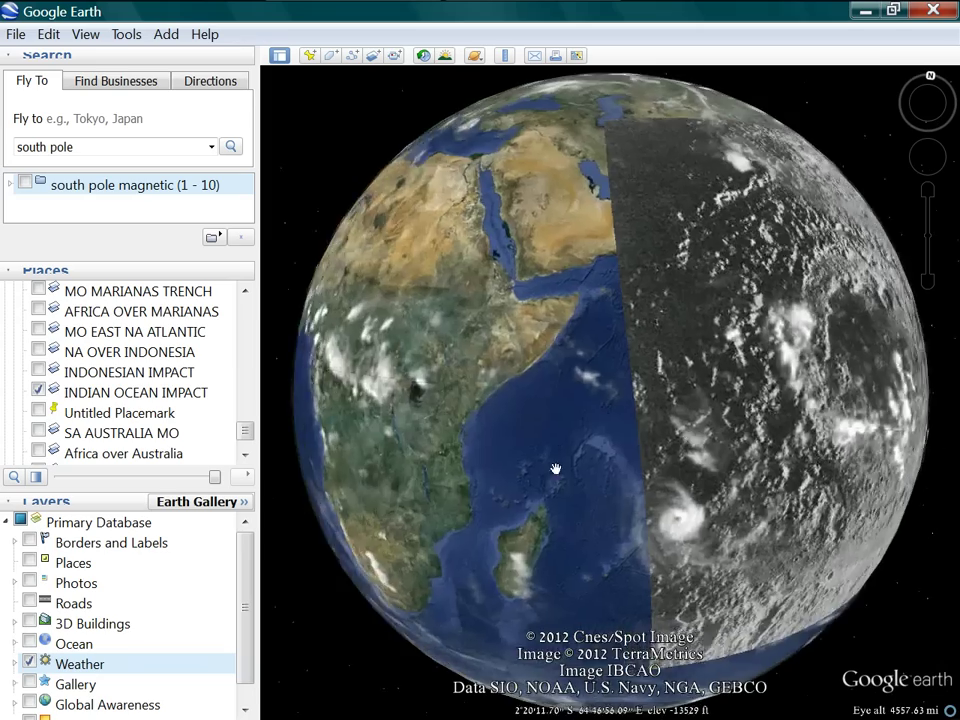
{"action": "left_click_drag", "start_coordinate": [435, 459], "coordinate": [536, 534]}
{"action": "left_click_drag", "start_coordinate": [527, 605], "coordinate": [795, 485]}
{"action": "left_click_drag", "start_coordinate": [521, 486], "coordinate": [670, 595]}
{"action": "left_click_drag", "start_coordinate": [662, 435], "coordinate": [556, 411]}
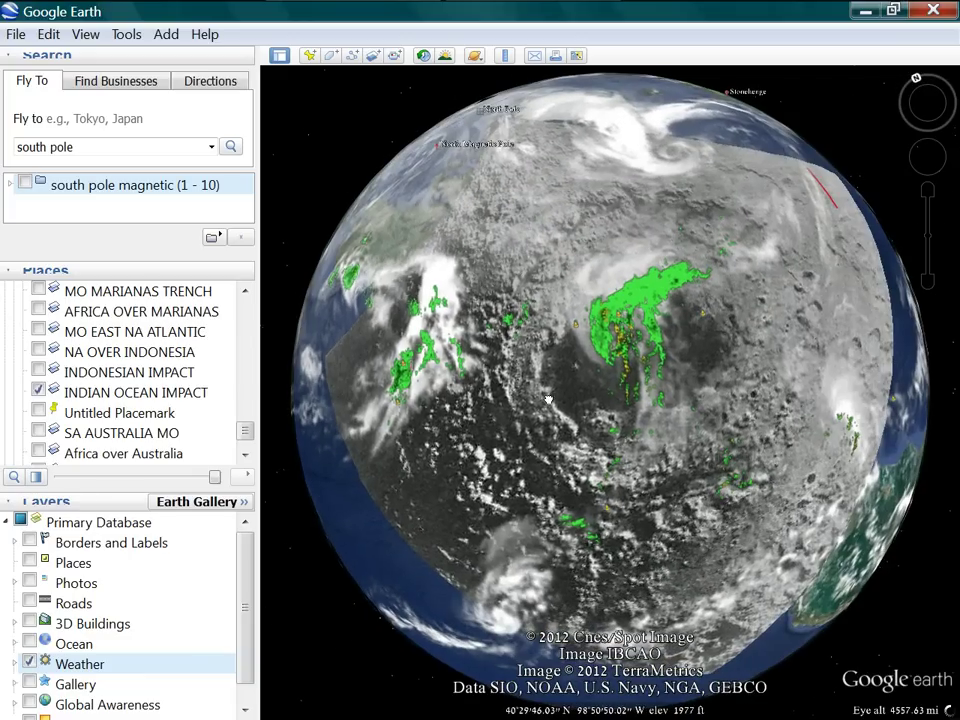
Compare the weather over North America with the lunar overlay by varying the Weather layer's opacity and turning the globe to South America and back.
{"action": "left_click_drag", "start_coordinate": [618, 519], "coordinate": [592, 484]}
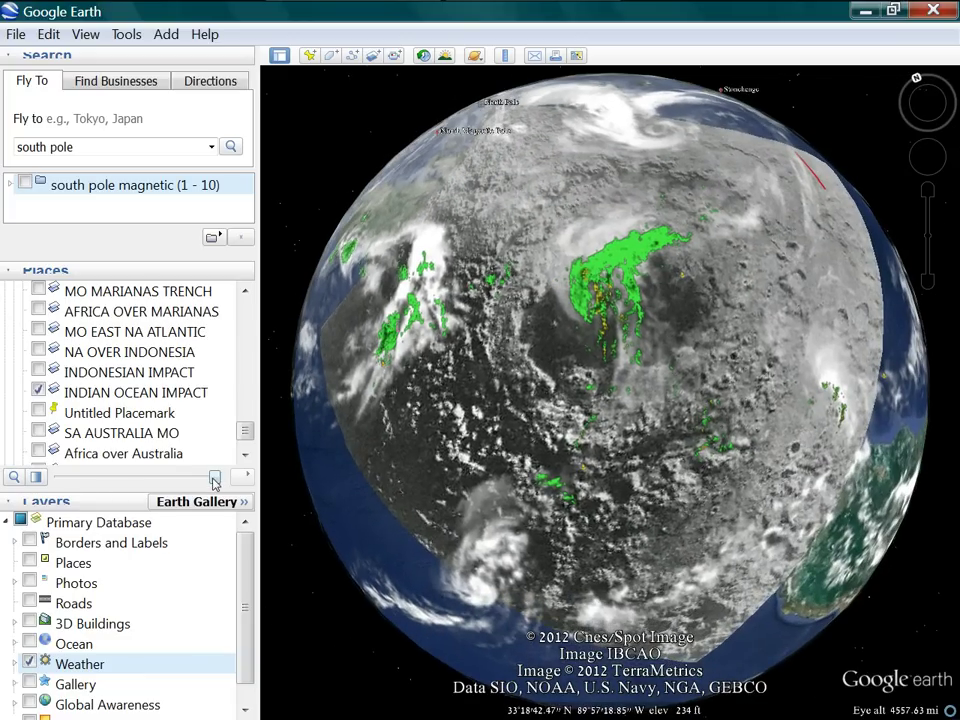
{"action": "left_click_drag", "start_coordinate": [212, 479], "coordinate": [290, 500]}
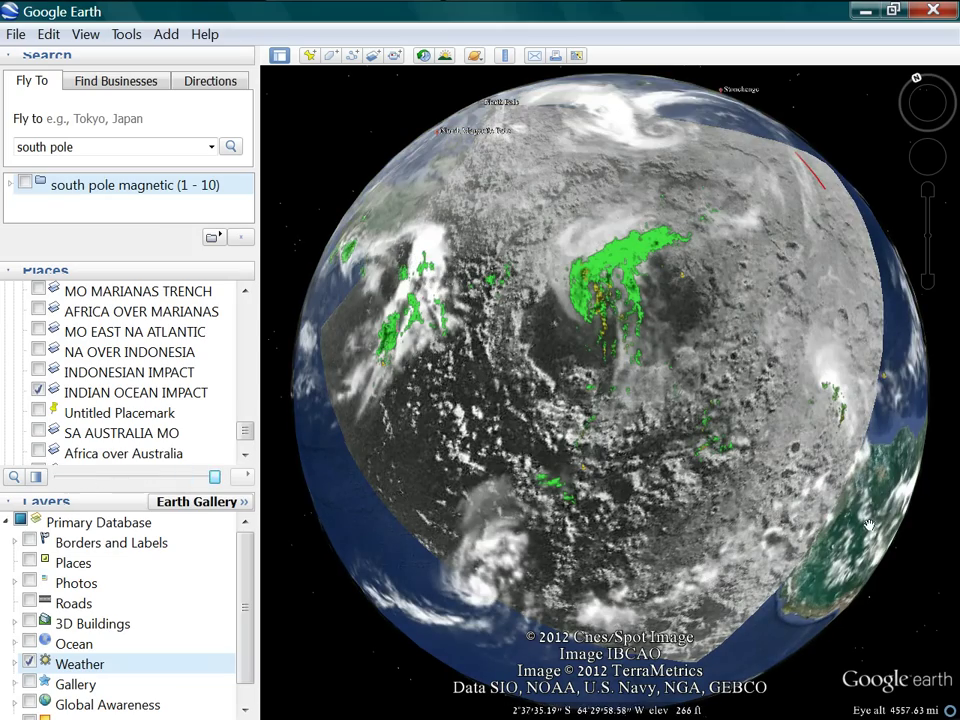
{"action": "left_click_drag", "start_coordinate": [869, 524], "coordinate": [776, 286]}
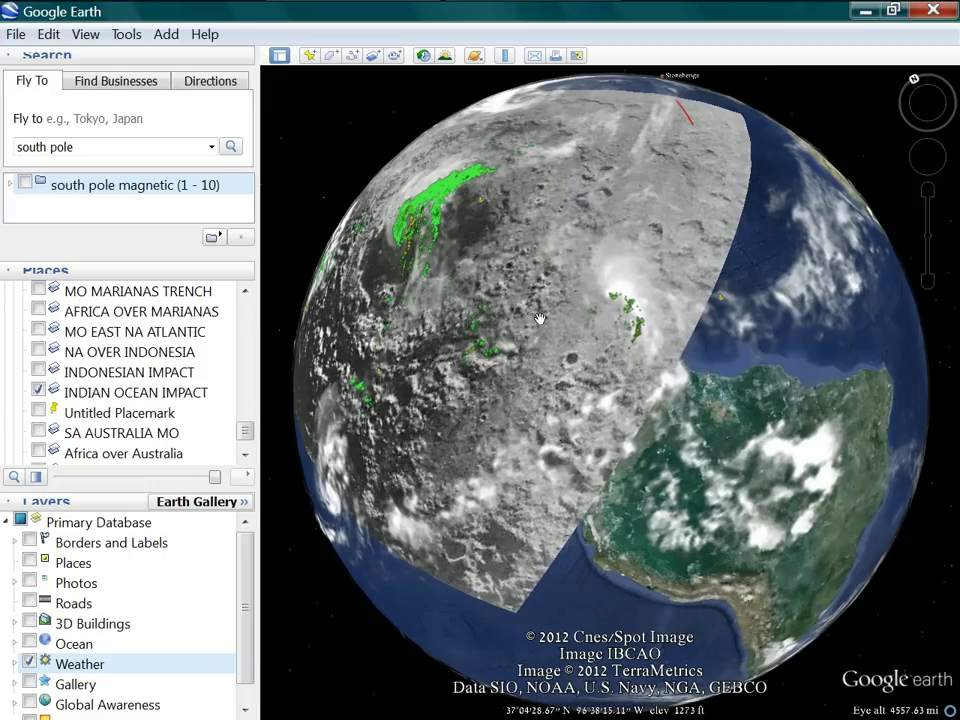
{"action": "scroll", "coordinate": [644, 479], "scroll_direction": "down", "scroll_amount": 3}
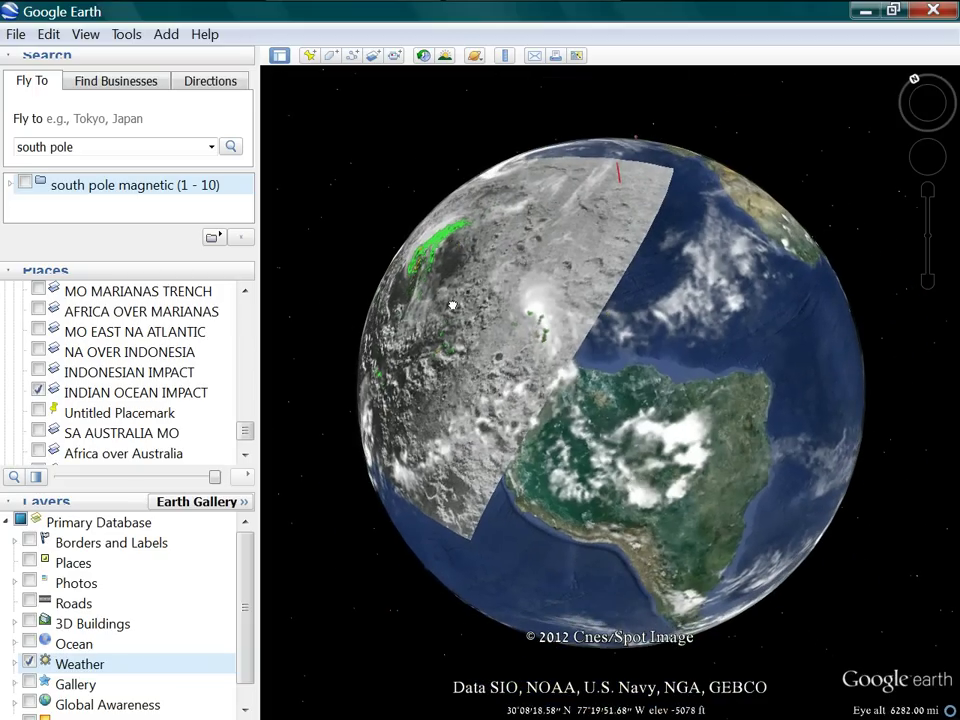
{"action": "left_click_drag", "start_coordinate": [453, 304], "coordinate": [631, 375]}
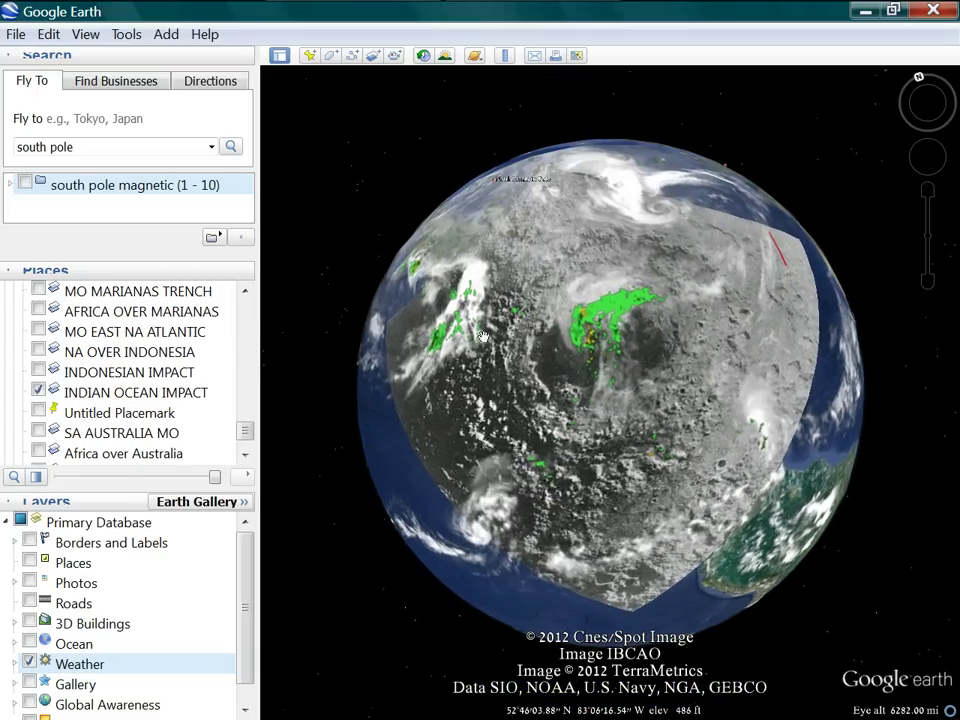
{"action": "left_click_drag", "start_coordinate": [507, 512], "coordinate": [520, 508]}
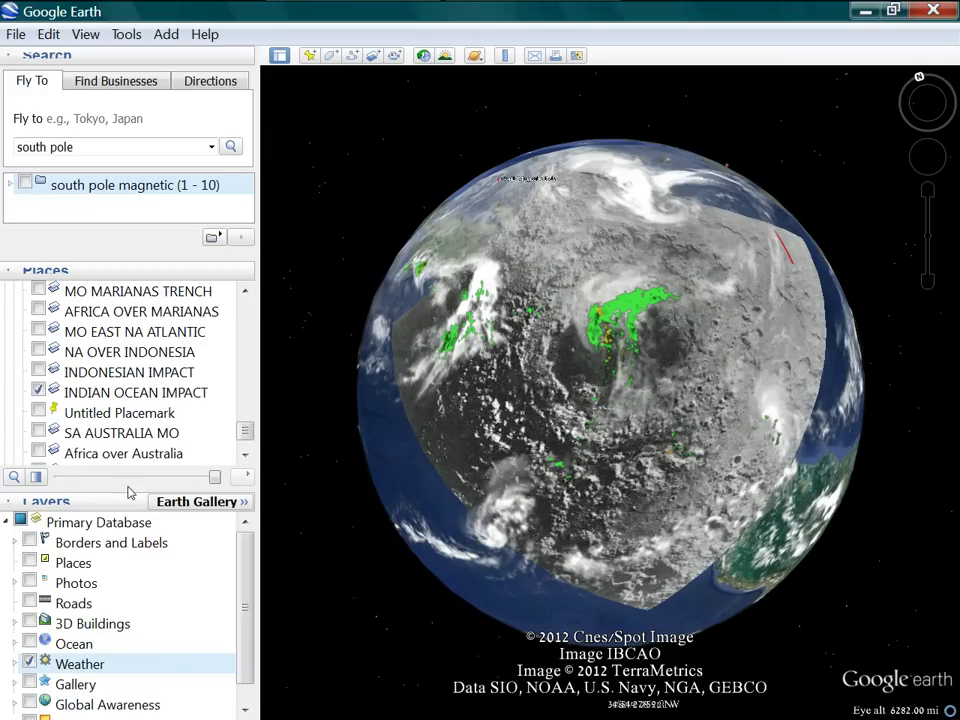
Select the "great lakes mo weather" overlay and vary its opacity to compare it with the clouds and radar, ending at full opacity.
{"action": "scroll", "coordinate": [96, 402], "scroll_direction": "down", "scroll_amount": 10}
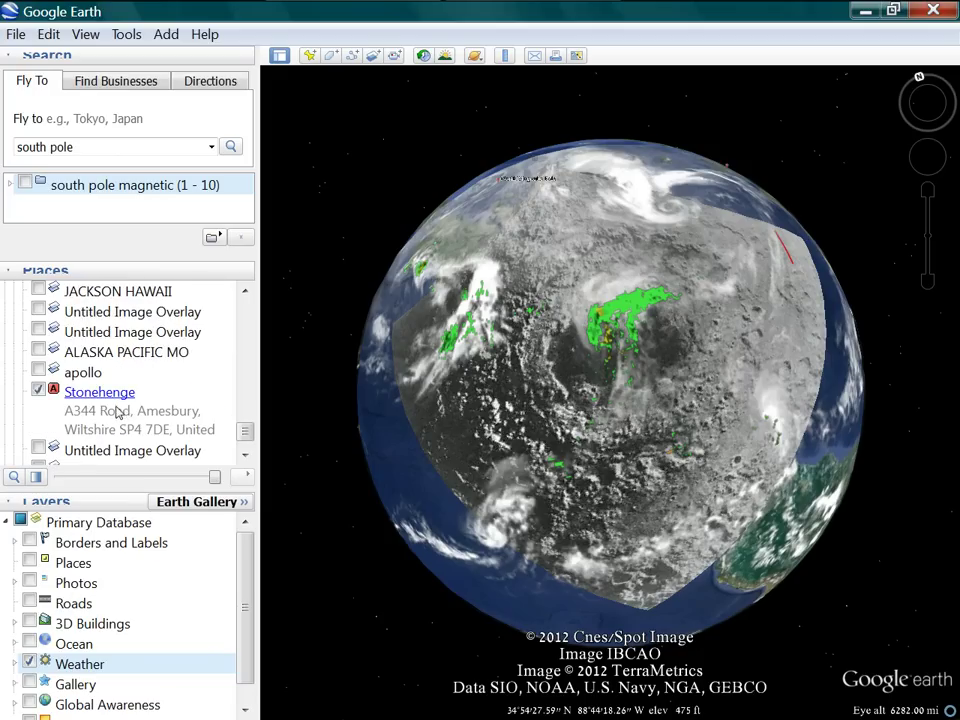
{"action": "left_click", "coordinate": [80, 375]}
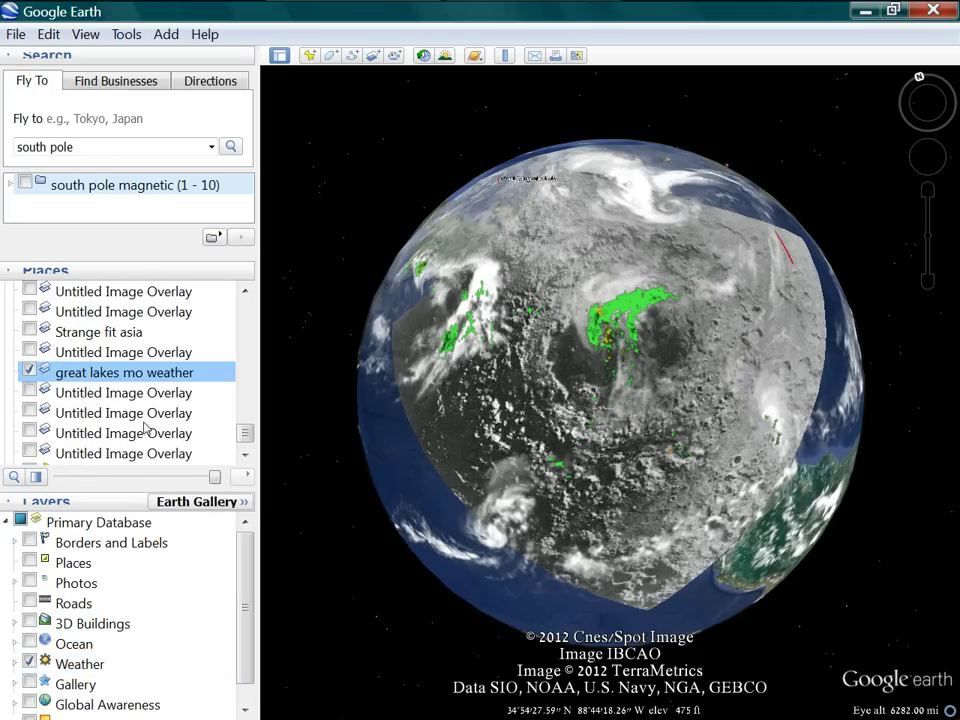
{"action": "left_click_drag", "start_coordinate": [216, 478], "coordinate": [347, 506]}
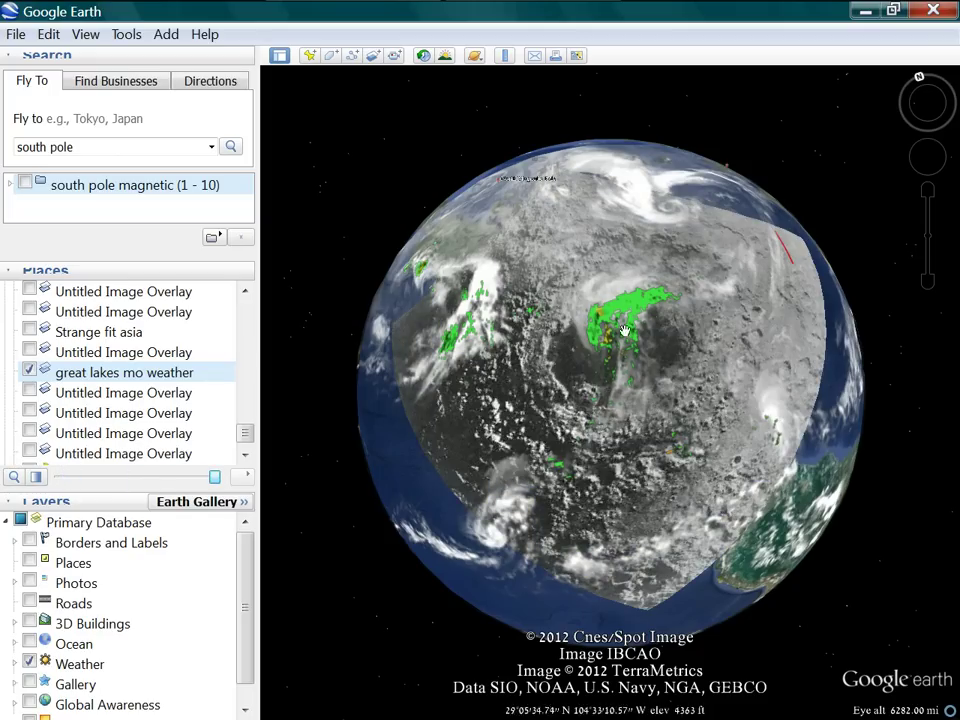